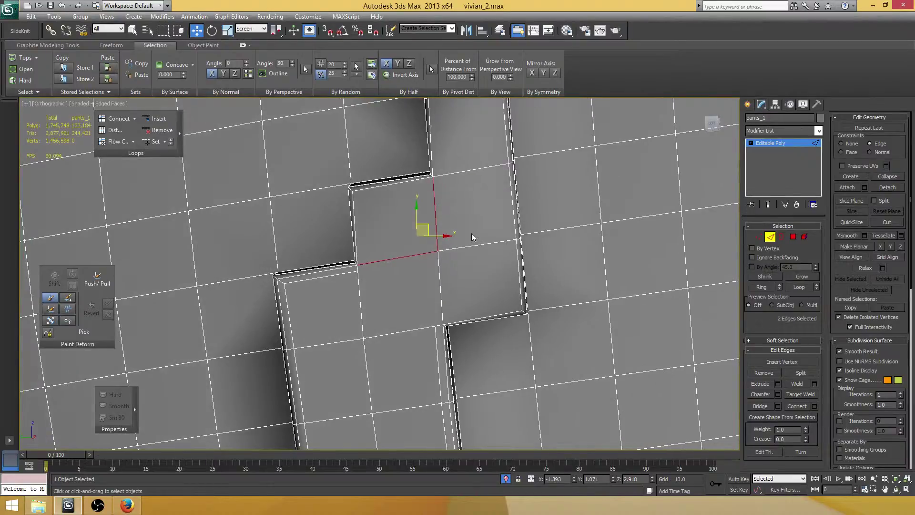
- Connect the two selected edges of the stepped strip's corner face with one segment, pinch 0, and adjust its slide
{"action": "left_click", "coordinate": [810, 406]}
{"action": "key", "text": "ctrl+z"}
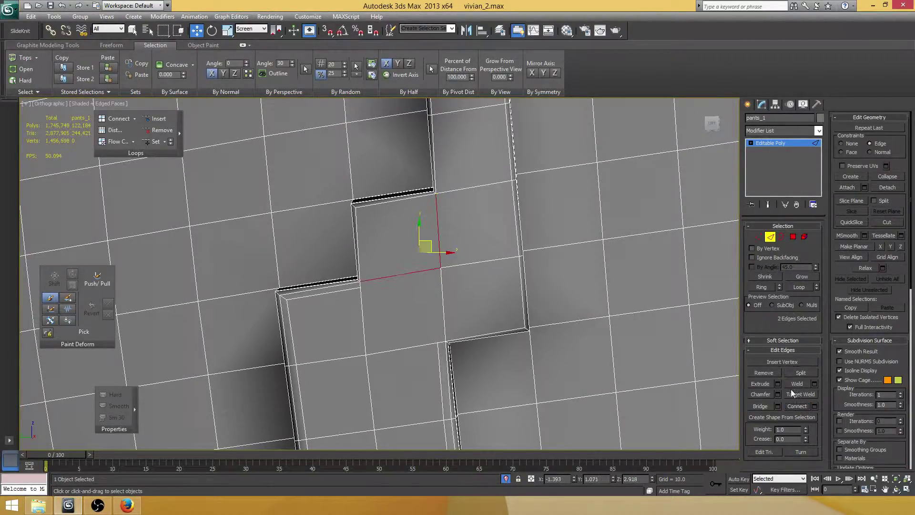
{"action": "left_click", "coordinate": [815, 406]}
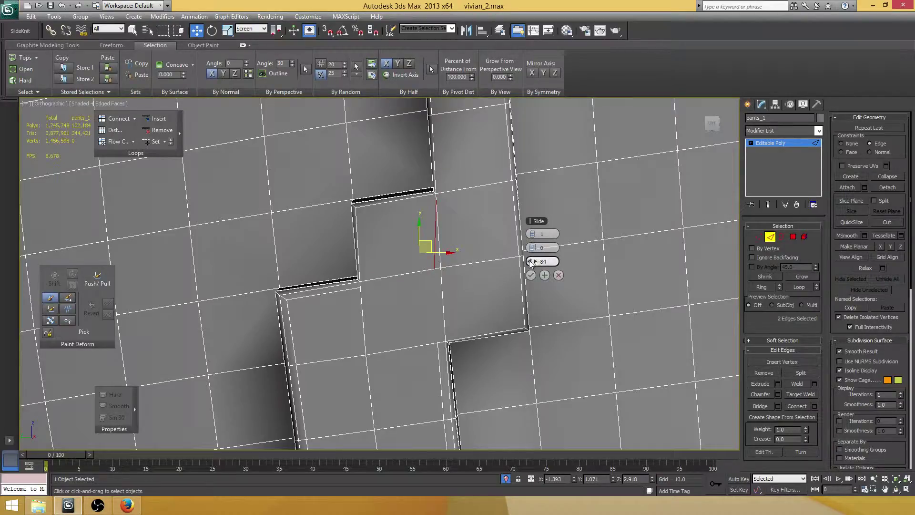
{"action": "left_click_drag", "start_coordinate": [541, 260], "coordinate": [611, 258]}
{"action": "left_click", "coordinate": [530, 275]}
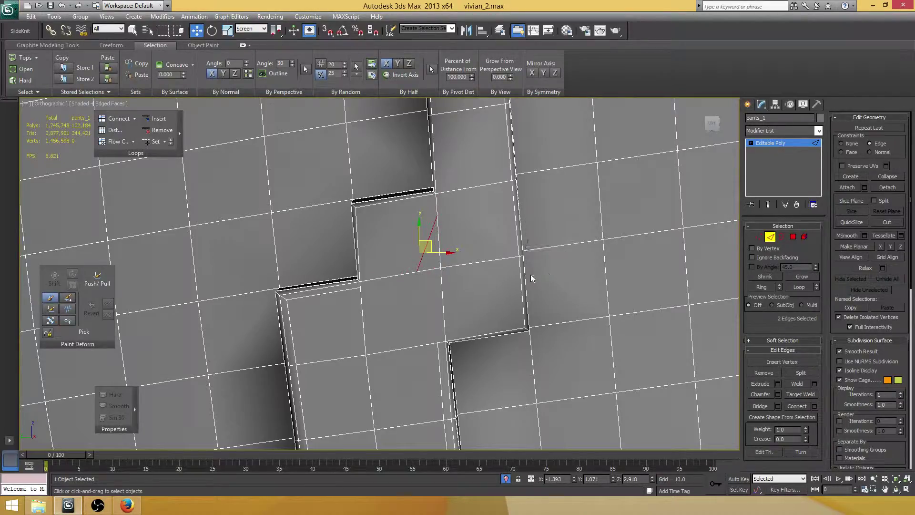
- Slide both end vertices of the new edge along their edges so it runs diagonally between the corner face's opposite corners
{"action": "key", "text": "1"}
{"action": "left_click", "coordinate": [417, 272]}
{"action": "left_click_drag", "start_coordinate": [417, 271], "coordinate": [389, 282]}
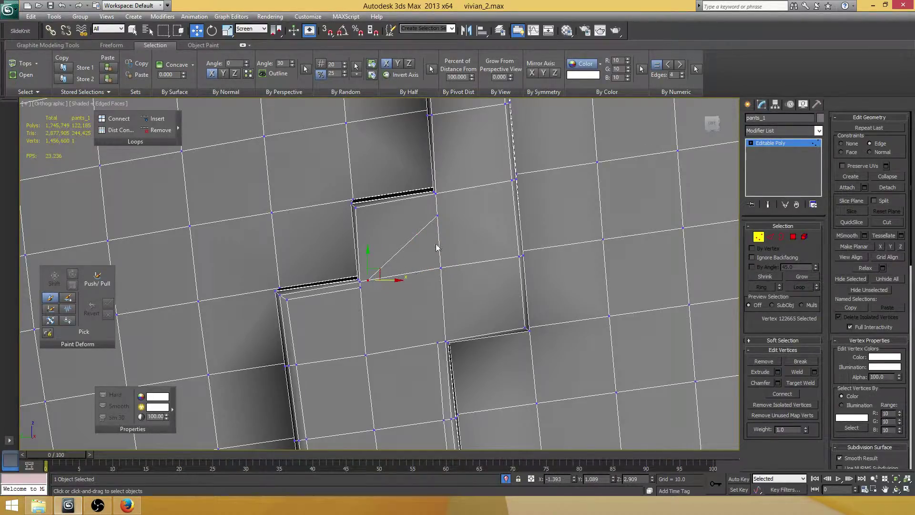
{"action": "left_click", "coordinate": [437, 215]}
{"action": "left_click_drag", "start_coordinate": [437, 215], "coordinate": [404, 243]}
- Connect the diagonal edge to the upper border edge of the corner face
{"action": "key", "text": "2"}
{"action": "left_click", "coordinate": [404, 239]}
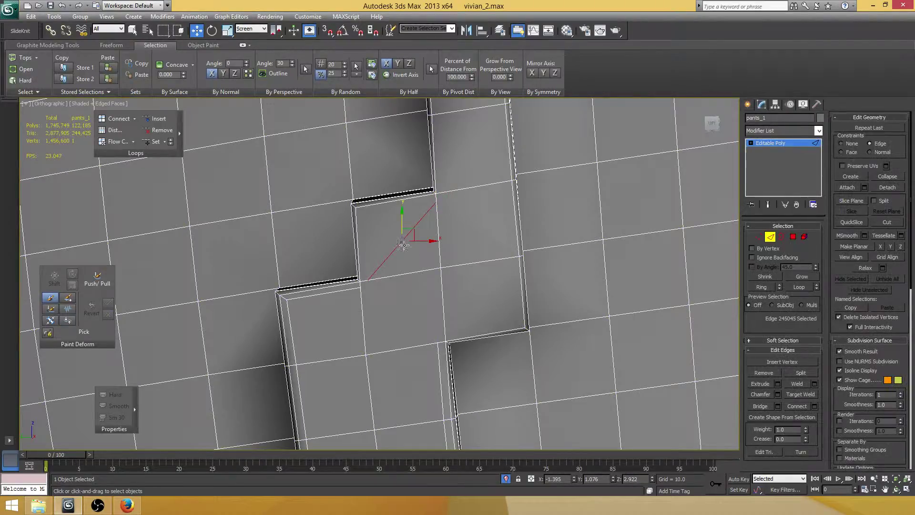
{"action": "middle_click_drag", "start_coordinate": [396, 229], "coordinate": [418, 235]}
{"action": "left_click", "coordinate": [398, 205], "text": "ctrl"}
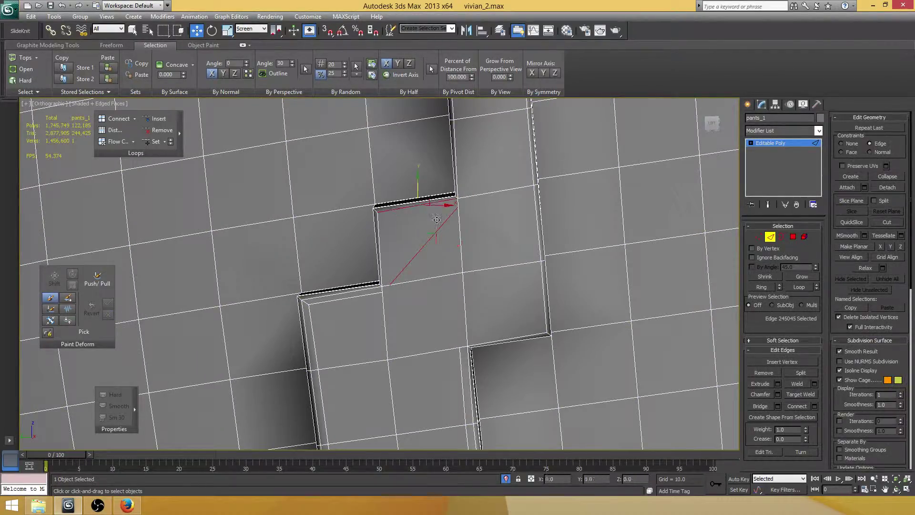
{"action": "key", "text": "ctrl+z"}
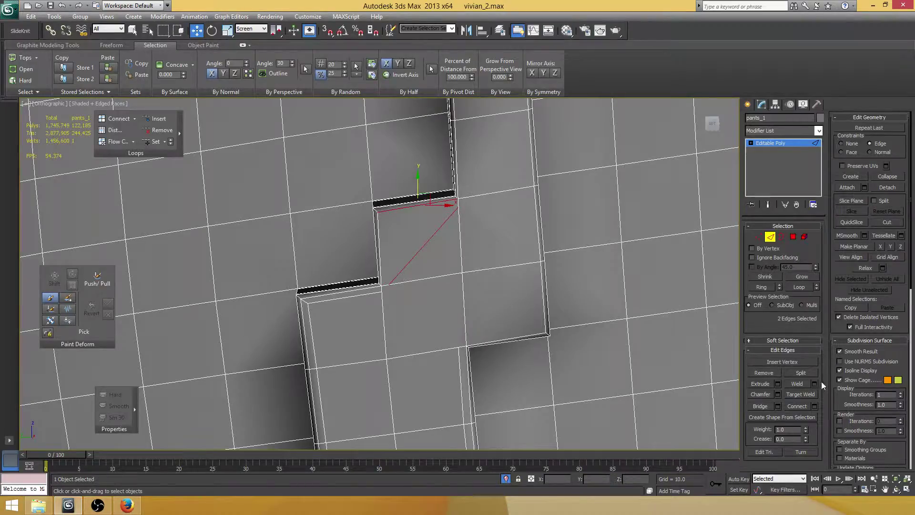
{"action": "left_click", "coordinate": [799, 405]}
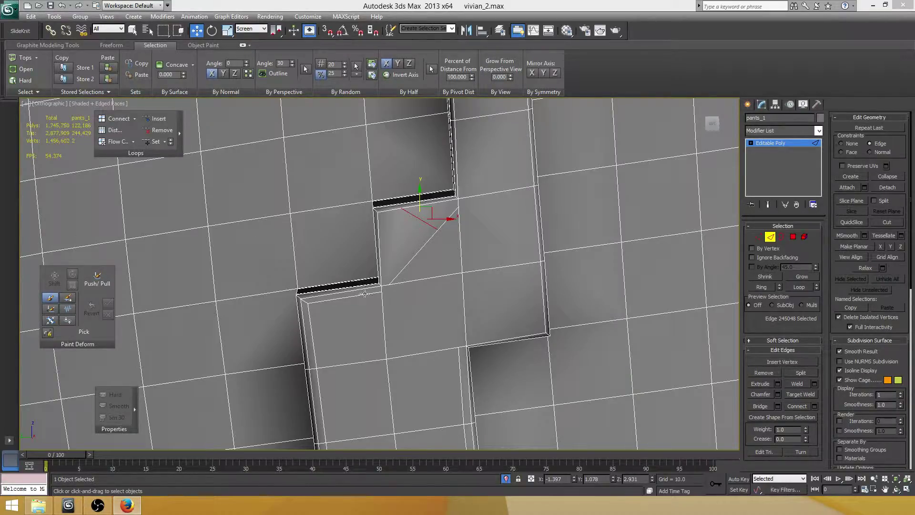
- Target-weld the upper end vertex of the short connecting edge to the face's inner border corner vertex
{"action": "scroll", "coordinate": [419, 261], "scroll_direction": "up", "scroll_amount": 3}
{"action": "key", "text": "1"}
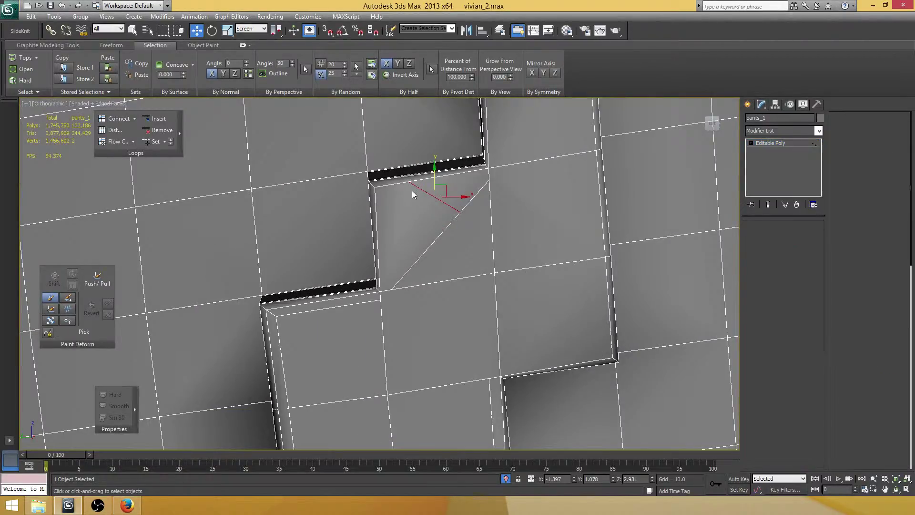
{"action": "left_click", "coordinate": [409, 182]}
{"action": "left_click", "coordinate": [797, 382]}
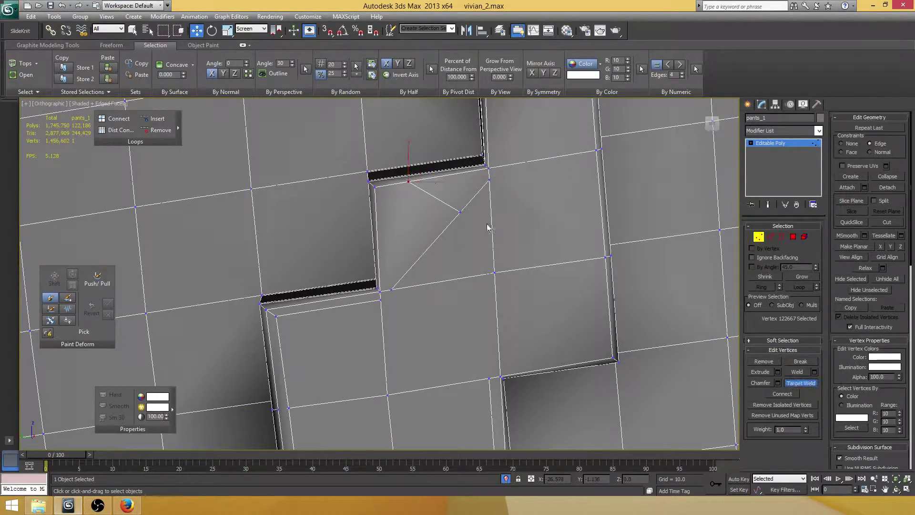
{"action": "left_click", "coordinate": [409, 181]}
{"action": "left_click", "coordinate": [375, 187]}
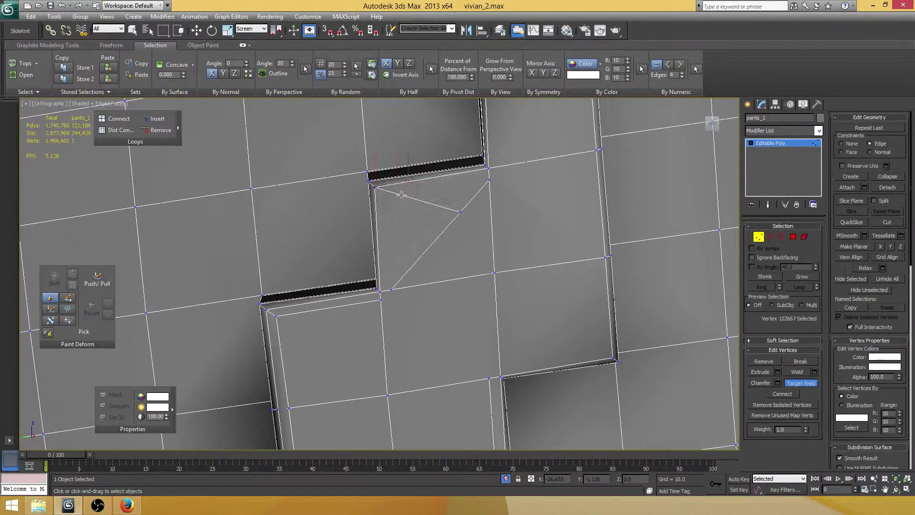
- Move the diagonal's middle vertex close to the inner corner so its edges run alongside the border edges
{"action": "key", "text": "w"}
{"action": "left_click", "coordinate": [460, 211]}
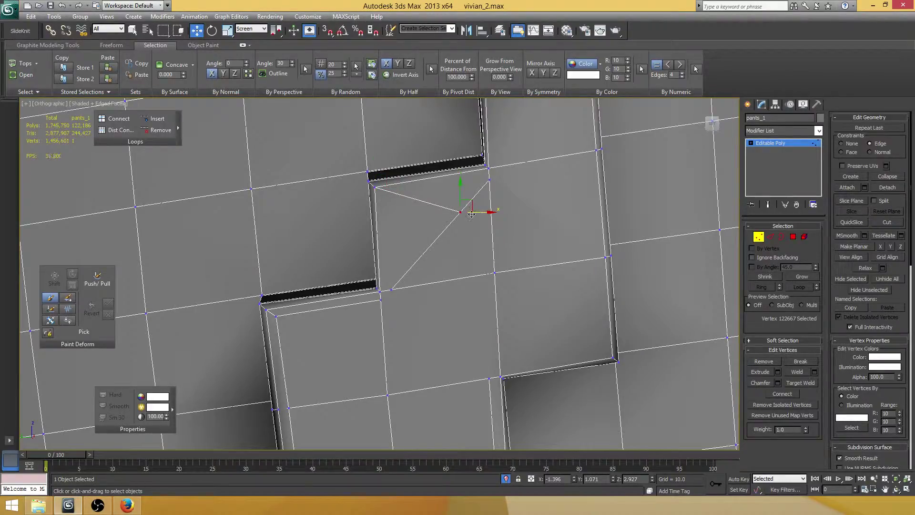
{"action": "left_click_drag", "start_coordinate": [472, 212], "coordinate": [408, 213]}
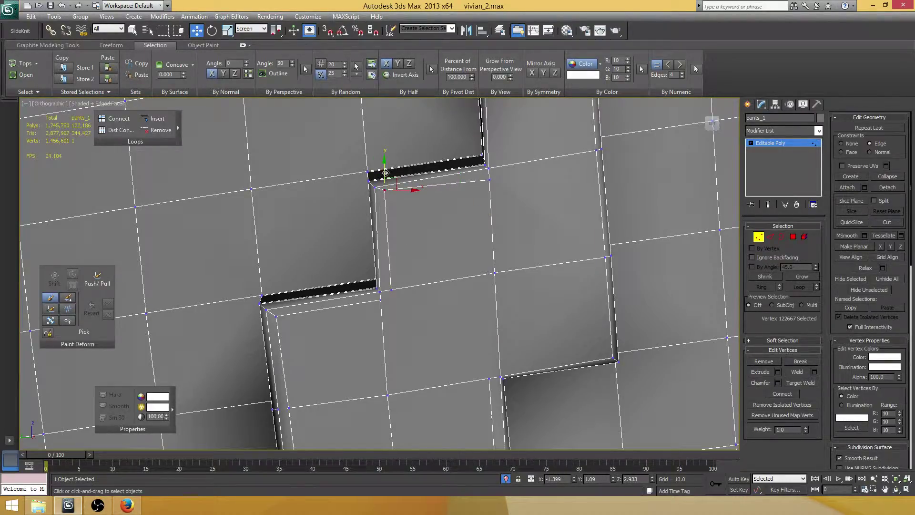
{"action": "left_click_drag", "start_coordinate": [385, 172], "coordinate": [401, 195]}
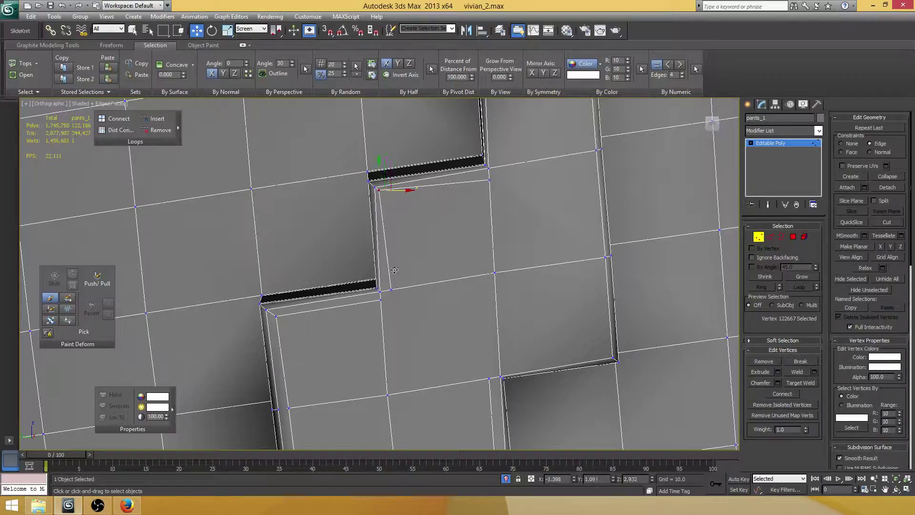
- Connect the diagonal's lower end vertex to the neighbouring corner vertex and collapse the two into one
{"action": "left_click", "coordinate": [392, 289]}
{"action": "left_click", "coordinate": [381, 302], "text": "ctrl"}
{"action": "middle_click_drag", "start_coordinate": [495, 273], "coordinate": [469, 238]}
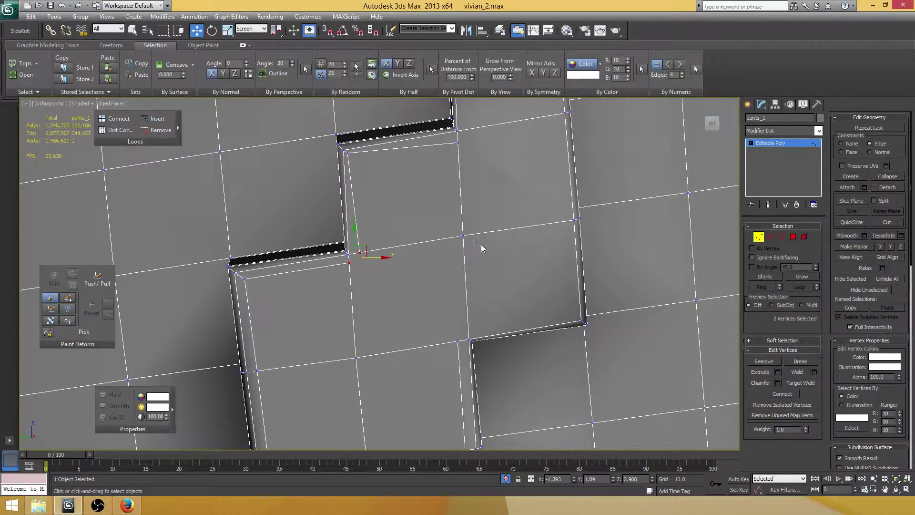
{"action": "left_click", "coordinate": [782, 394]}
{"action": "middle_click_drag", "start_coordinate": [464, 237], "coordinate": [483, 246]}
{"action": "left_click", "coordinate": [887, 176]}
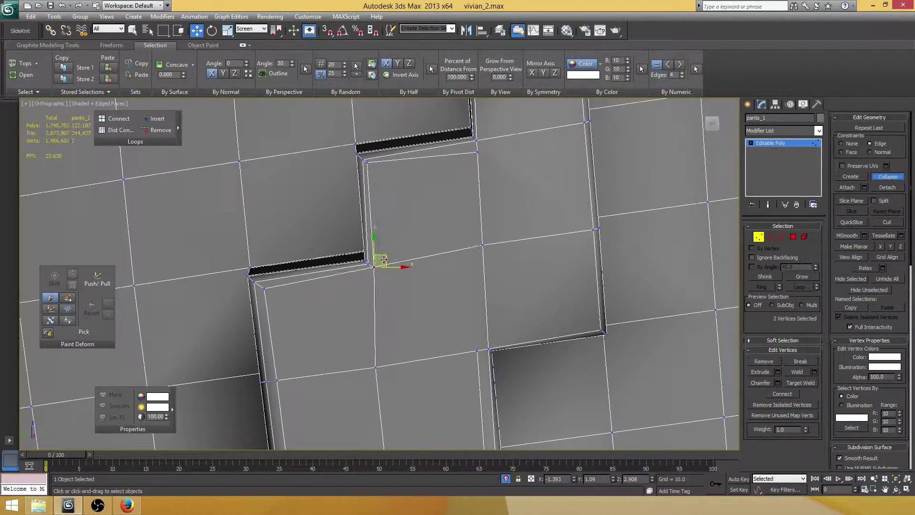
- Slide the support edge's other end vertex upward along its edge, closer to the next step's corner
{"action": "middle_click_drag", "start_coordinate": [441, 201], "coordinate": [399, 271]}
{"action": "left_click", "coordinate": [436, 222]}
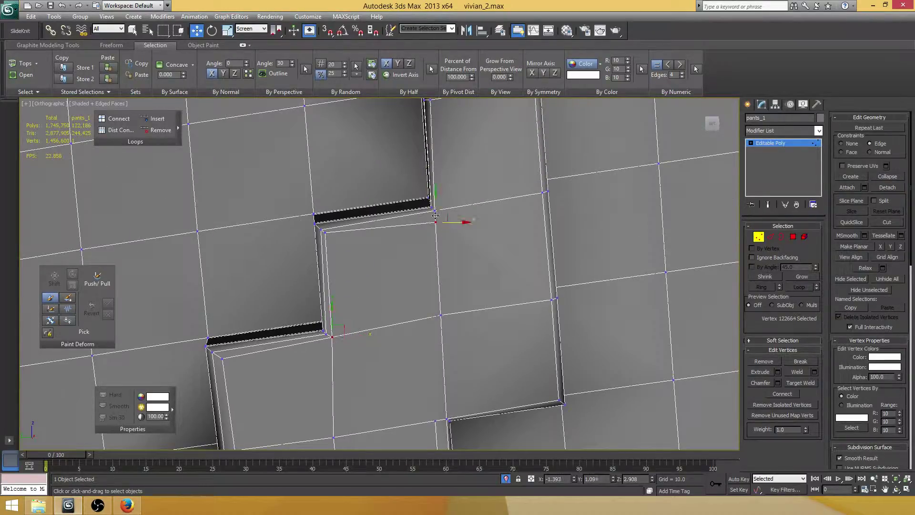
{"action": "left_click_drag", "start_coordinate": [436, 199], "coordinate": [437, 196]}
- Select the full ring of cross edges along the narrow vertical strip above the stepped corner
{"action": "scroll", "coordinate": [481, 249], "scroll_direction": "down", "scroll_amount": 4}
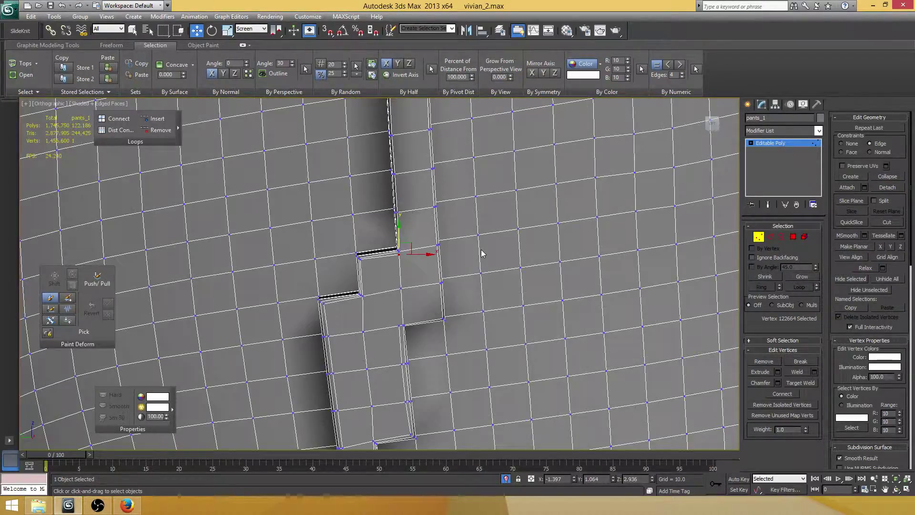
{"action": "middle_click_drag", "start_coordinate": [455, 221], "coordinate": [435, 239]}
{"action": "scroll", "coordinate": [436, 239], "scroll_direction": "down", "scroll_amount": 3}
{"action": "scroll", "coordinate": [373, 244], "scroll_direction": "up", "scroll_amount": 6}
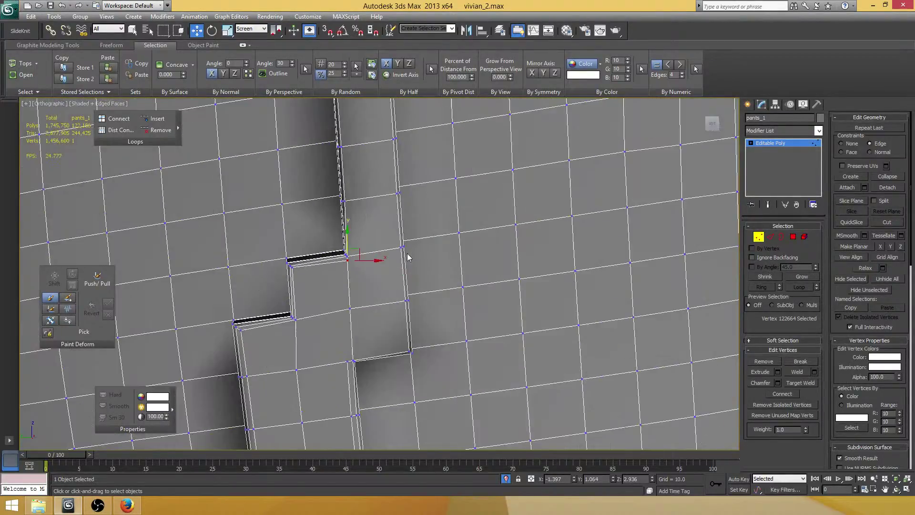
{"action": "key", "text": "2"}
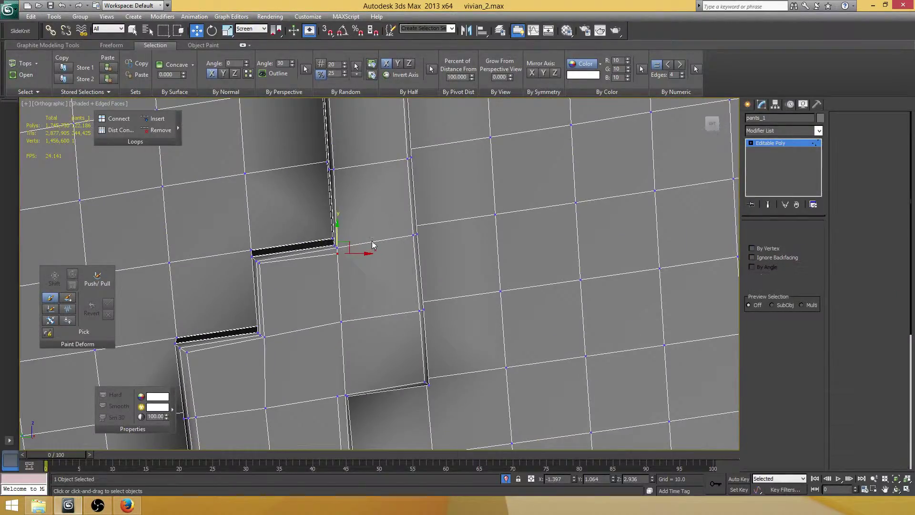
{"action": "left_click", "coordinate": [370, 242]}
{"action": "scroll", "coordinate": [406, 218], "scroll_direction": "down", "scroll_amount": 5}
{"action": "scroll", "coordinate": [406, 218], "scroll_direction": "down", "scroll_amount": 6}
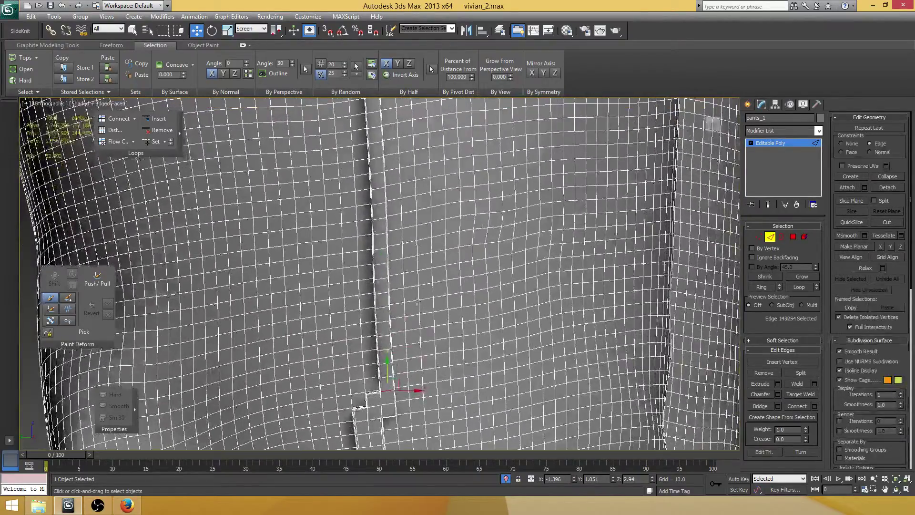
{"action": "scroll", "coordinate": [396, 181], "scroll_direction": "up", "scroll_amount": 10}
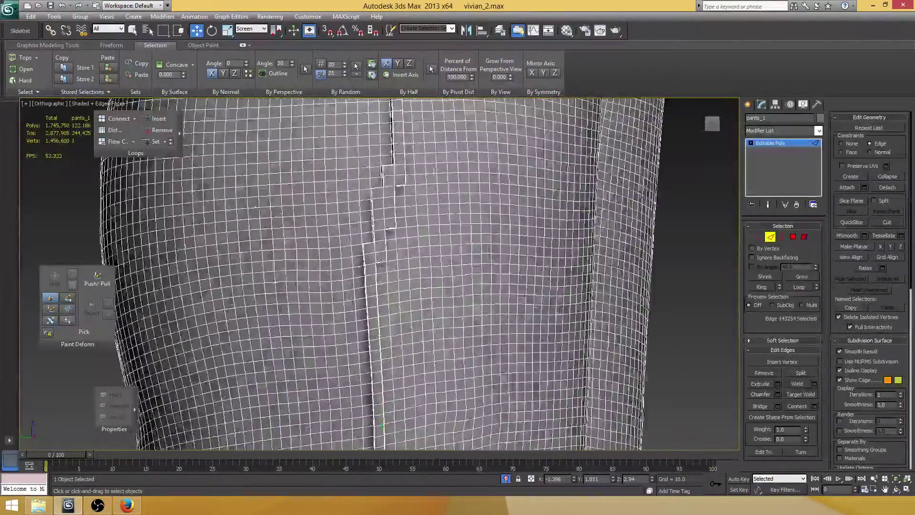
{"action": "middle_click_drag", "start_coordinate": [363, 224], "coordinate": [396, 331]}
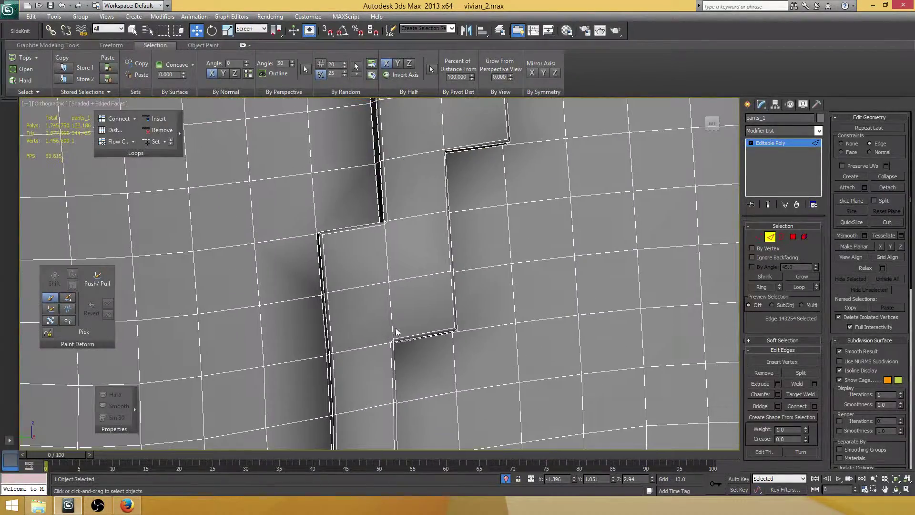
{"action": "left_click", "coordinate": [762, 287]}
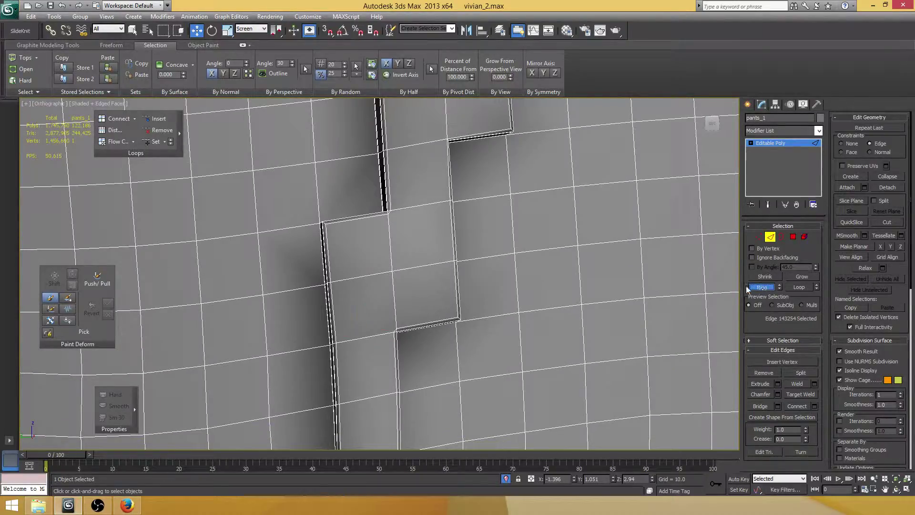
{"action": "scroll", "coordinate": [400, 286], "scroll_direction": "down", "scroll_amount": 6}
{"action": "scroll", "coordinate": [384, 334], "scroll_direction": "down", "scroll_amount": 4}
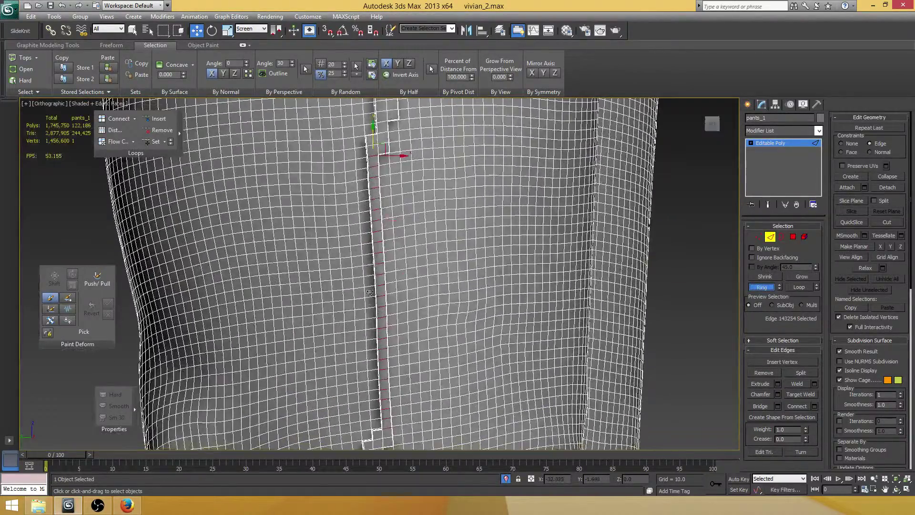
{"action": "scroll", "coordinate": [388, 229], "scroll_direction": "up", "scroll_amount": 10}
{"action": "scroll", "coordinate": [421, 287], "scroll_direction": "up", "scroll_amount": 3}
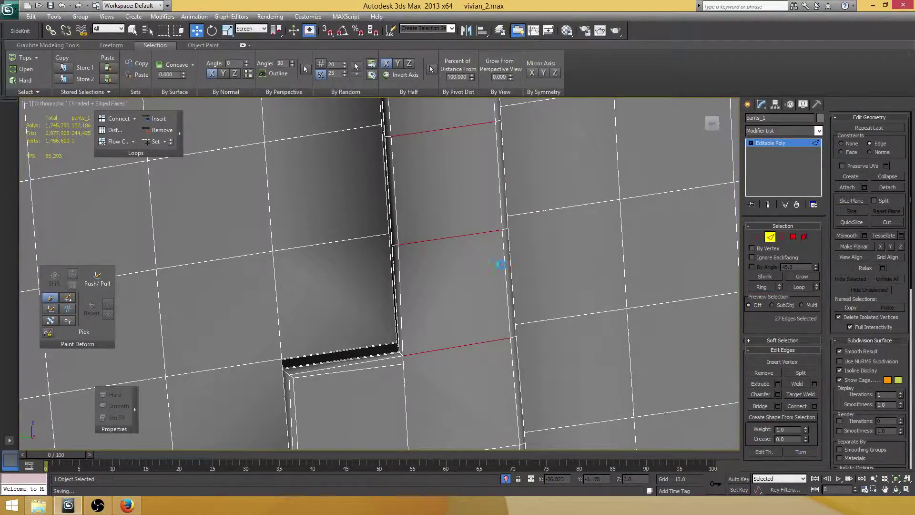
- Connect the edge ring with 2 segments and a pinch of 89 to add support loops along both sides of the strip
{"action": "middle_click_drag", "start_coordinate": [519, 259], "coordinate": [488, 238]}
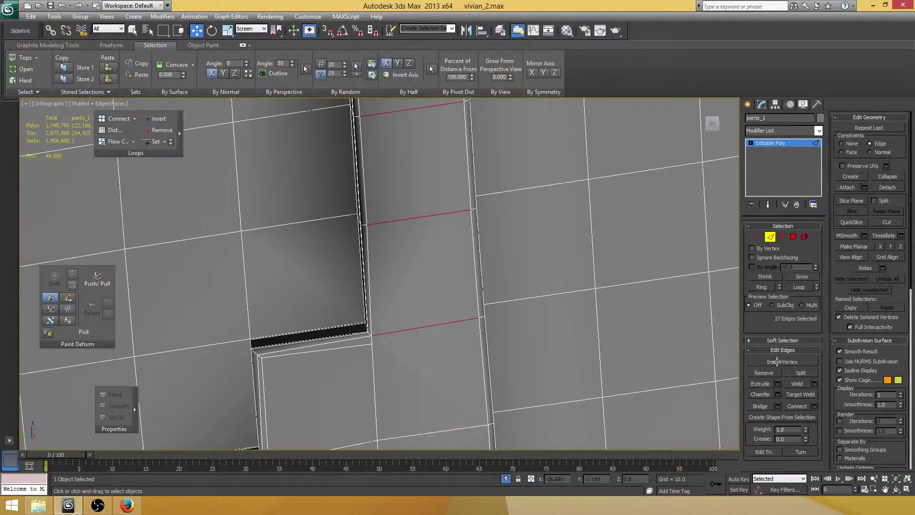
{"action": "left_click", "coordinate": [815, 406]}
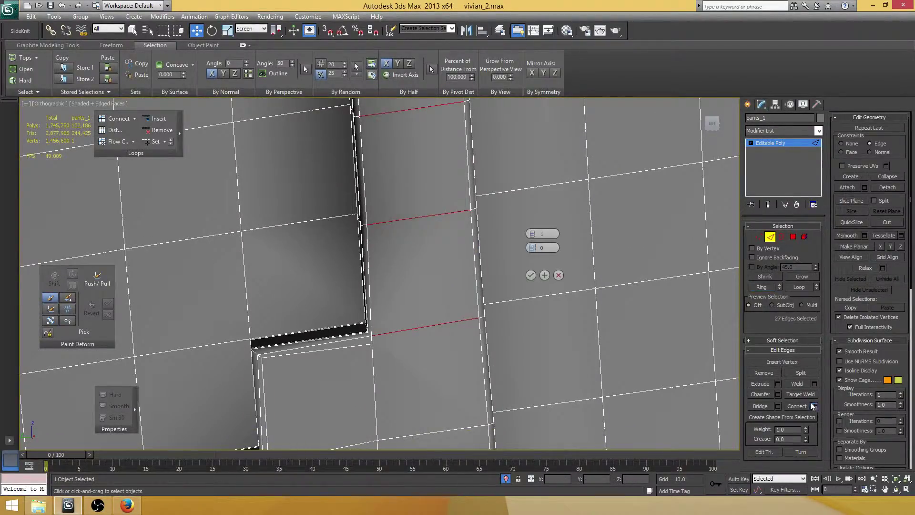
{"action": "left_click", "coordinate": [537, 233]}
{"action": "right_click", "coordinate": [534, 262]}
{"action": "left_click_drag", "start_coordinate": [536, 247], "coordinate": [704, 248]}
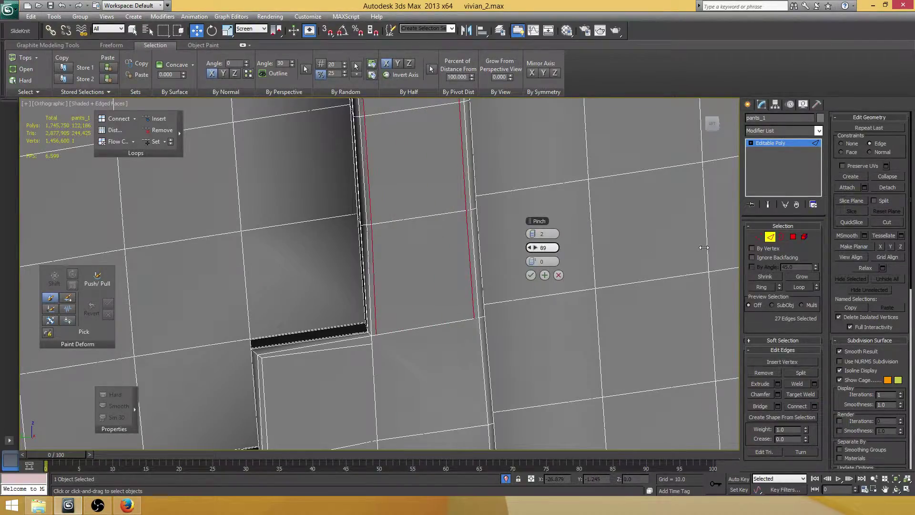
{"action": "left_click", "coordinate": [531, 275]}
- Connect the inner support loop's lower end vertex to the adjacent step corner vertex and collapse the two into one
{"action": "middle_click_drag", "start_coordinate": [390, 313], "coordinate": [406, 255]}
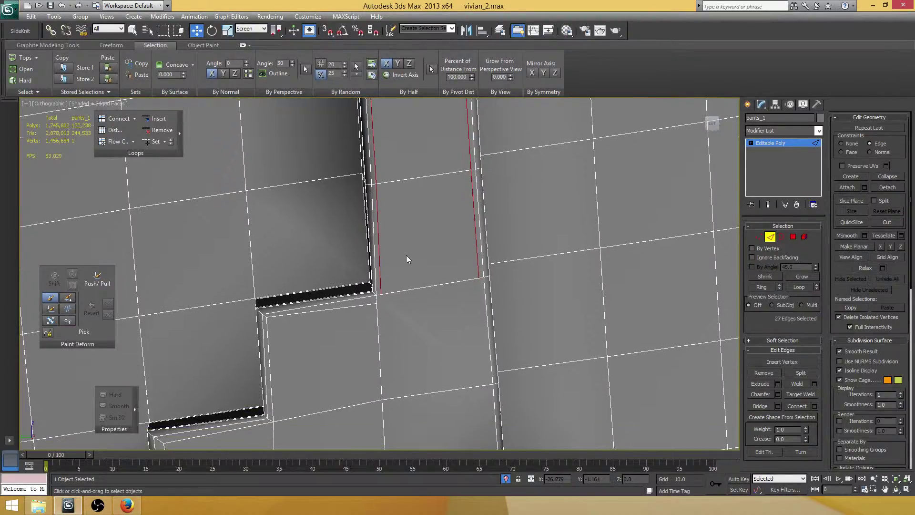
{"action": "key", "text": "1"}
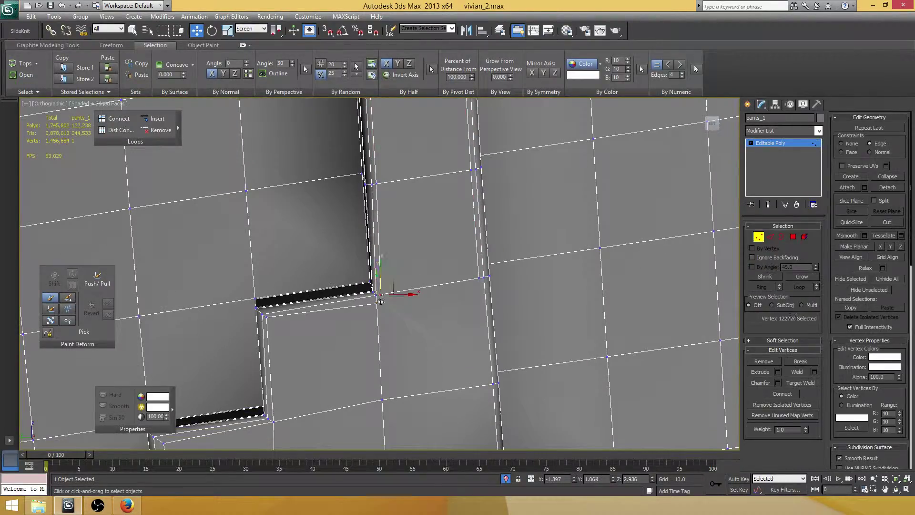
{"action": "left_click", "coordinate": [377, 302], "text": "ctrl"}
{"action": "left_click", "coordinate": [782, 394]}
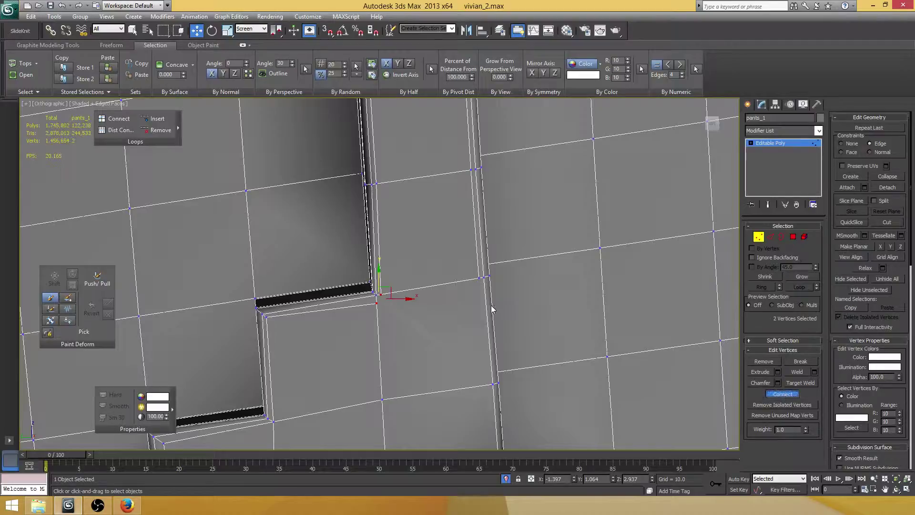
{"action": "middle_click_drag", "start_coordinate": [493, 309], "coordinate": [503, 245]}
{"action": "left_click", "coordinate": [887, 176]}
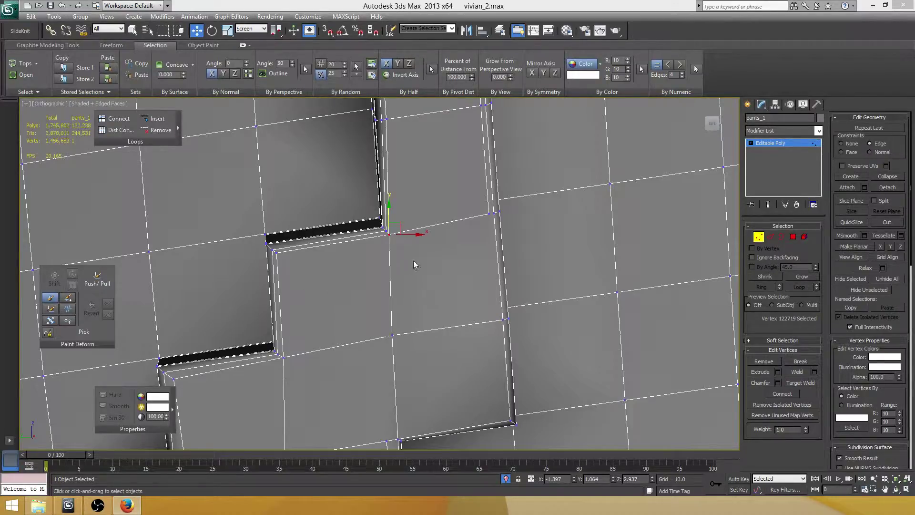
- Select the upper and left edges of the quad face filling the next lower corner of the stepped strip
{"action": "middle_click_drag", "start_coordinate": [440, 198], "coordinate": [386, 257]}
{"action": "scroll", "coordinate": [386, 253], "scroll_direction": "down", "scroll_amount": 2}
{"action": "scroll", "coordinate": [387, 253], "scroll_direction": "down", "scroll_amount": 2}
{"action": "middle_click_drag", "start_coordinate": [380, 226], "coordinate": [373, 274], "text": "alt"}
{"action": "scroll", "coordinate": [369, 253], "scroll_direction": "up", "scroll_amount": 2}
{"action": "key", "text": "2"}
{"action": "left_click", "coordinate": [374, 275]}
{"action": "scroll", "coordinate": [374, 274], "scroll_direction": "up", "scroll_amount": 2}
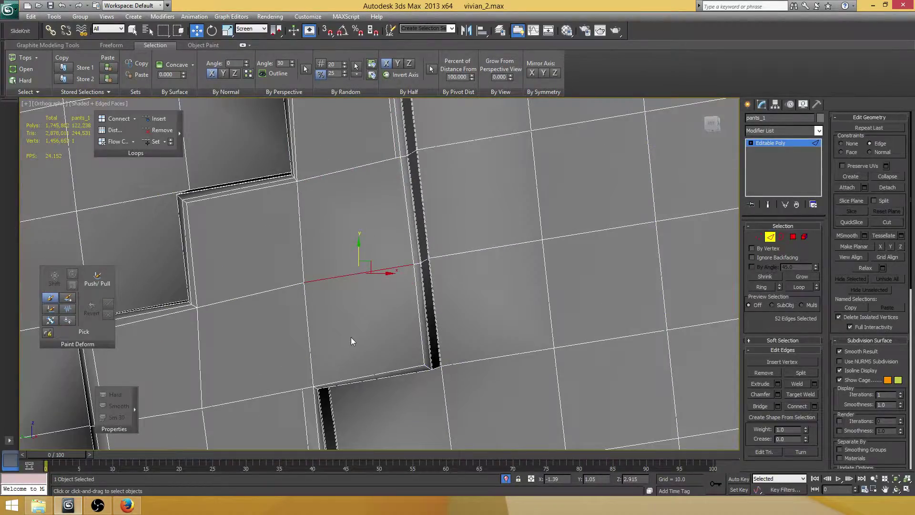
{"action": "left_click", "coordinate": [310, 352], "text": "ctrl"}
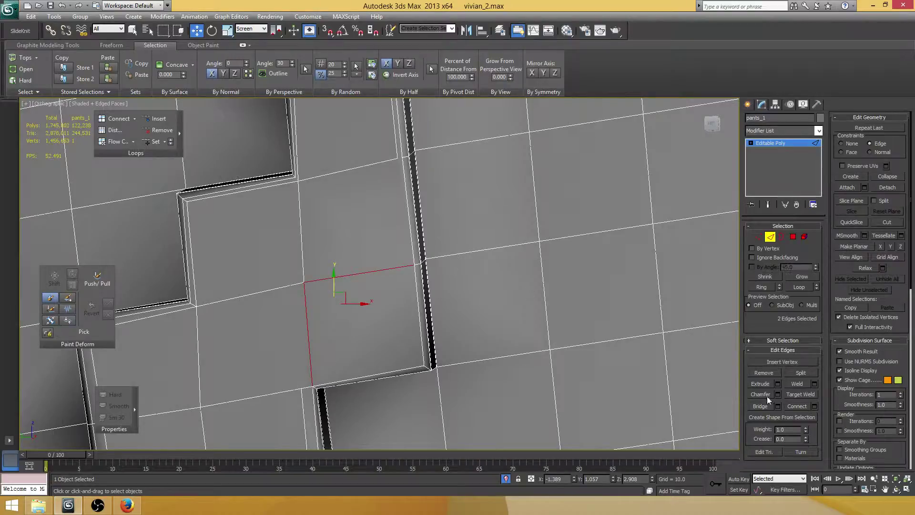
{"action": "left_click", "coordinate": [815, 407]}
{"action": "left_click", "coordinate": [529, 273]}
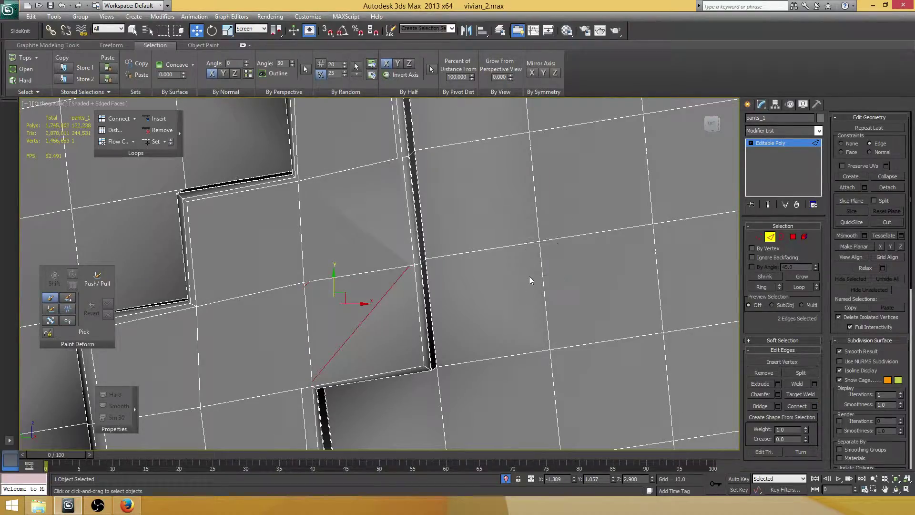
{"action": "key", "text": "ctrl+z"}
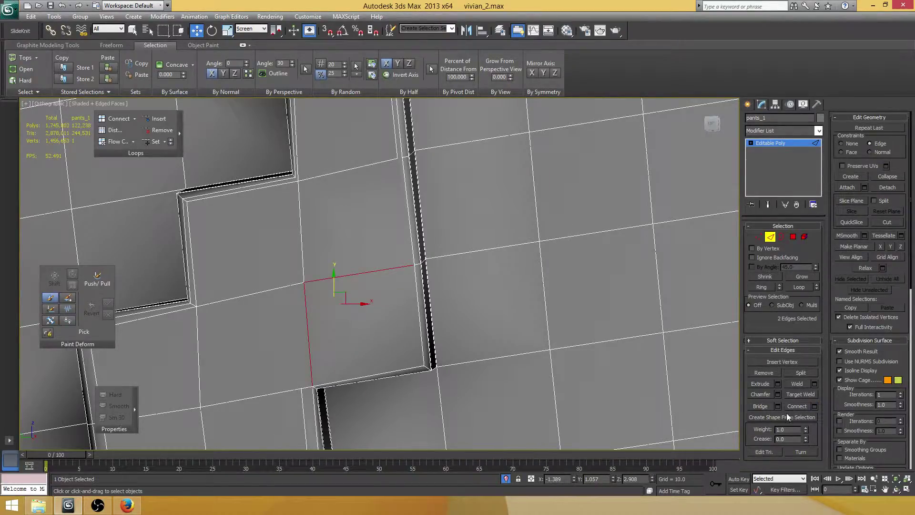
- Connect the two selected edges with one diagonal segment, using a pinch of 0 and a slide of 93
{"action": "left_click", "coordinate": [815, 406]}
{"action": "left_click", "coordinate": [530, 234]}
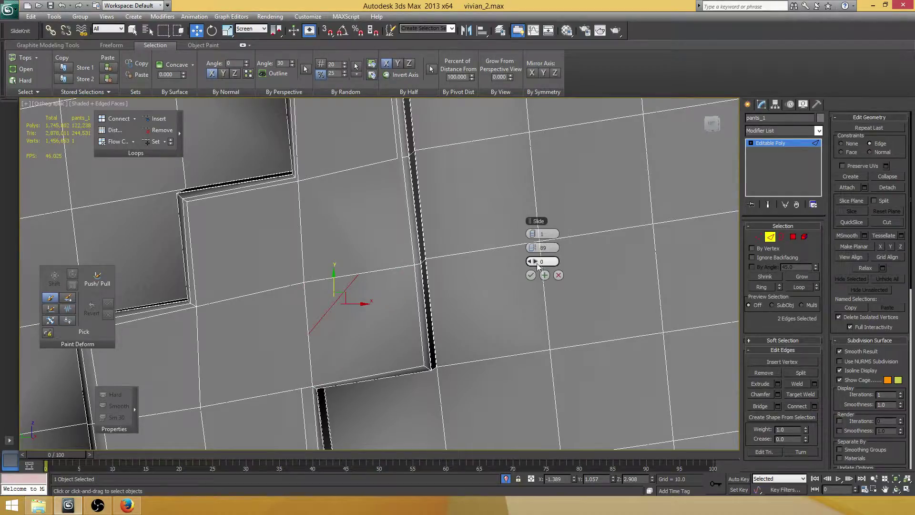
{"action": "right_click", "coordinate": [532, 248]}
{"action": "left_click_drag", "start_coordinate": [532, 262], "coordinate": [692, 262]}
{"action": "left_click", "coordinate": [531, 275]}
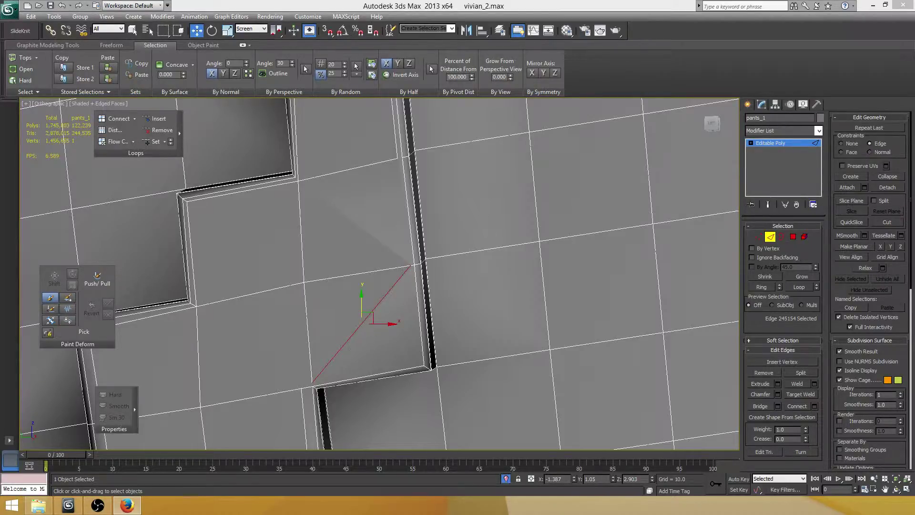
- Connect the diagonal's upper end vertex to the lower end vertex of the inner support loop above it
{"action": "middle_click_drag", "start_coordinate": [439, 301], "coordinate": [379, 340]}
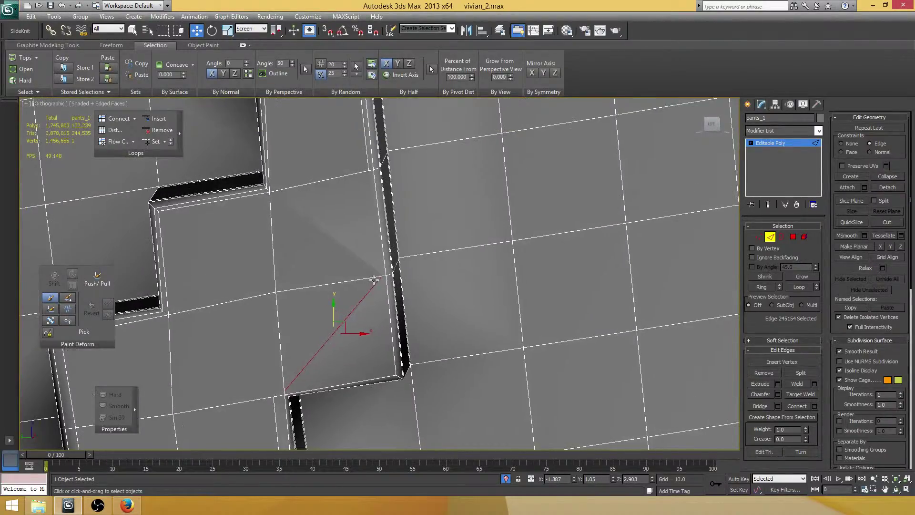
{"action": "key", "text": "1"}
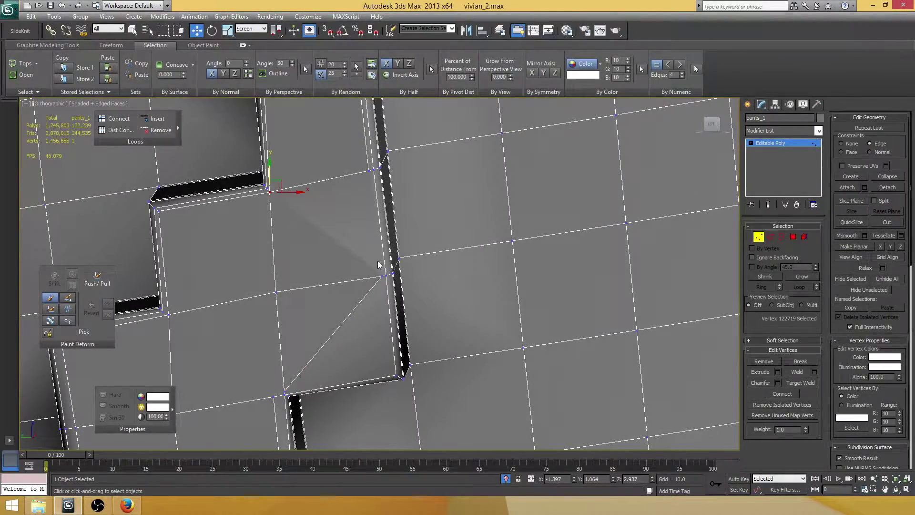
{"action": "left_click", "coordinate": [384, 276]}
{"action": "left_click", "coordinate": [369, 171], "text": "ctrl"}
{"action": "middle_click_drag", "start_coordinate": [410, 270], "coordinate": [419, 243]}
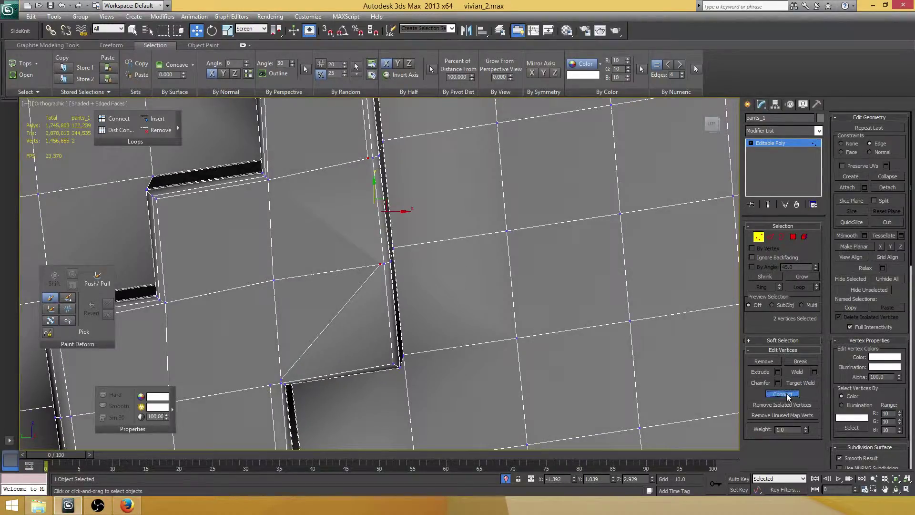
{"action": "left_click", "coordinate": [787, 394]}
- Connect the diagonal edge and the strip's adjacent side edge with one segment through their midpoints
{"action": "key", "text": "2"}
{"action": "left_click", "coordinate": [350, 302]}
{"action": "left_click", "coordinate": [395, 323], "text": "ctrl"}
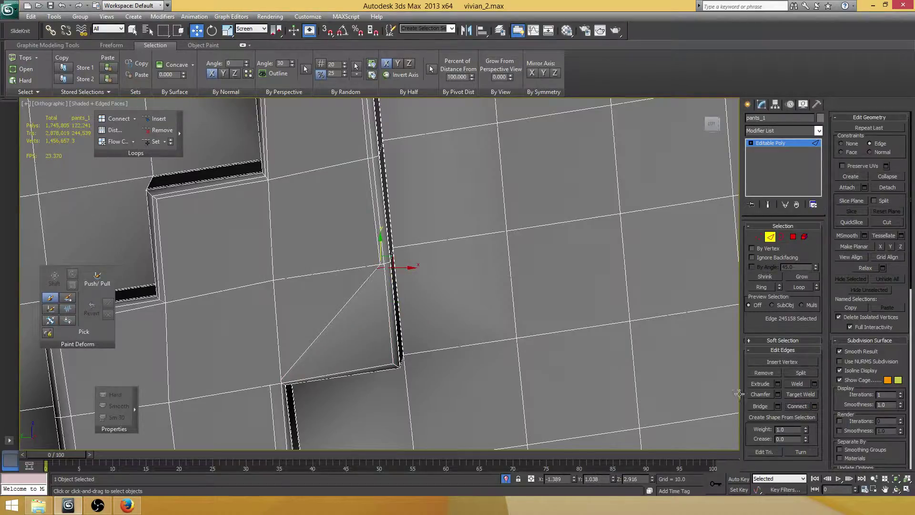
{"action": "key", "text": "ctrl+z"}
{"action": "left_click", "coordinate": [814, 407]}
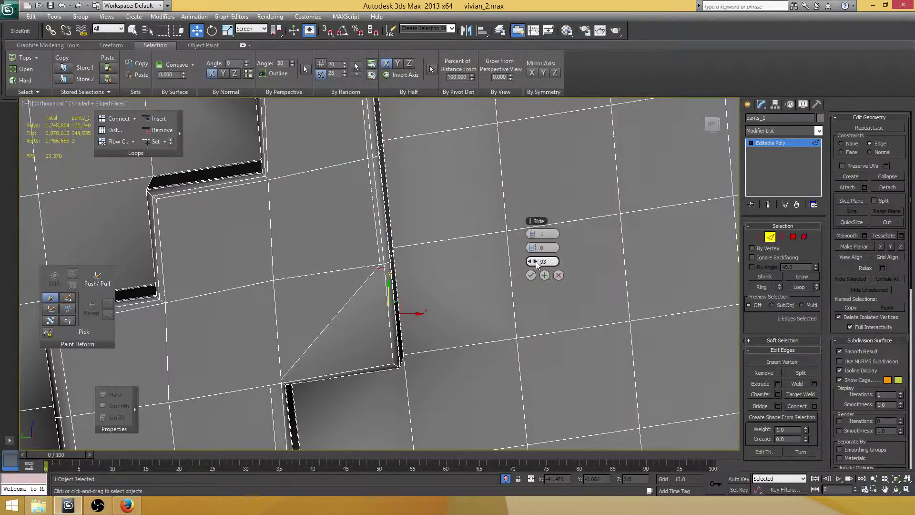
{"action": "left_click", "coordinate": [531, 275]}
{"action": "key", "text": "1"}
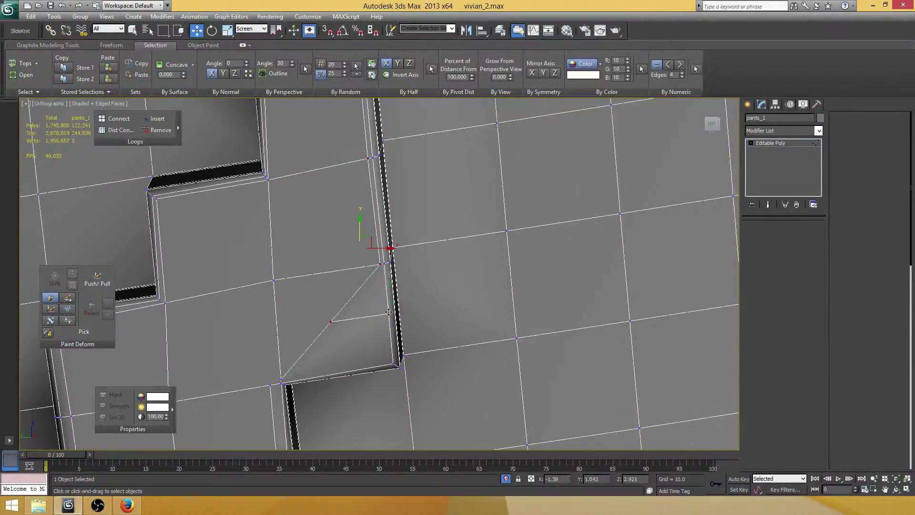
- Target-weld the new vertex on the strip's side edge to the corner vertex below it
{"action": "left_click", "coordinate": [801, 382]}
{"action": "middle_click_drag", "start_coordinate": [472, 338], "coordinate": [461, 315], "text": "alt"}
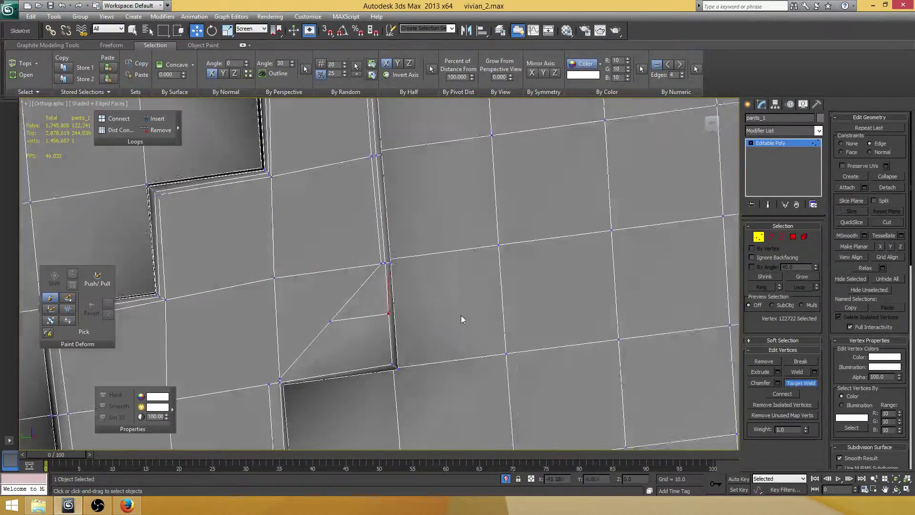
{"action": "left_click", "coordinate": [388, 314]}
{"action": "left_click", "coordinate": [389, 314]}
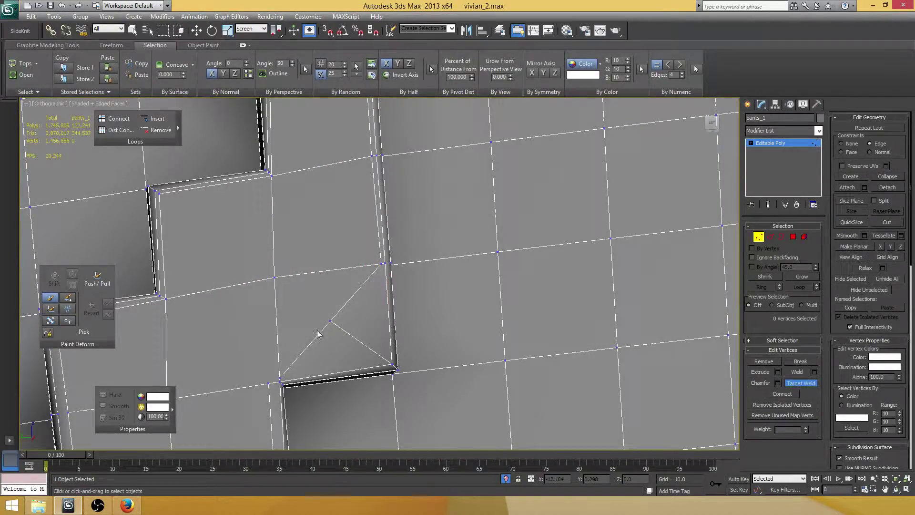
- Move the diagonal's middle vertex close to the outer corner so the support edges run parallel to both borders
{"action": "left_click", "coordinate": [330, 321]}
{"action": "key", "text": "w"}
{"action": "middle_click_drag", "start_coordinate": [388, 315], "coordinate": [360, 308], "text": "alt"}
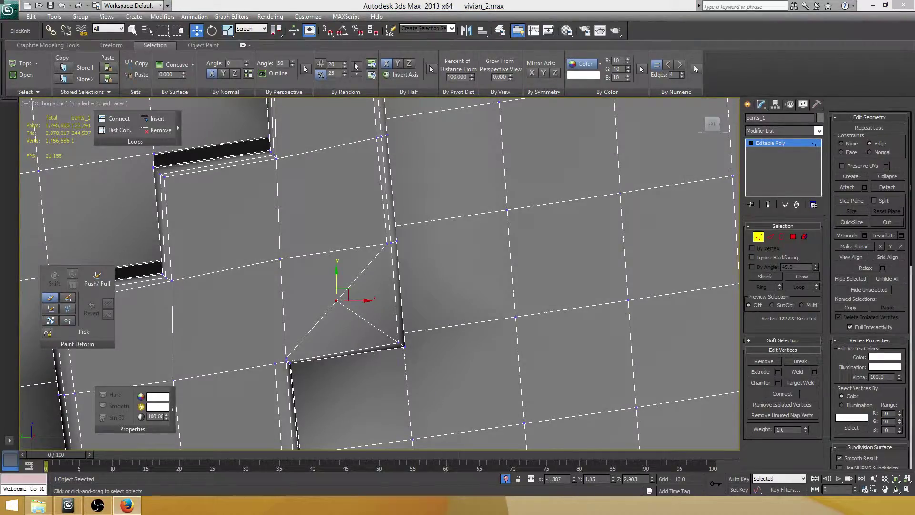
{"action": "middle_click_drag", "start_coordinate": [527, 311], "coordinate": [528, 296]}
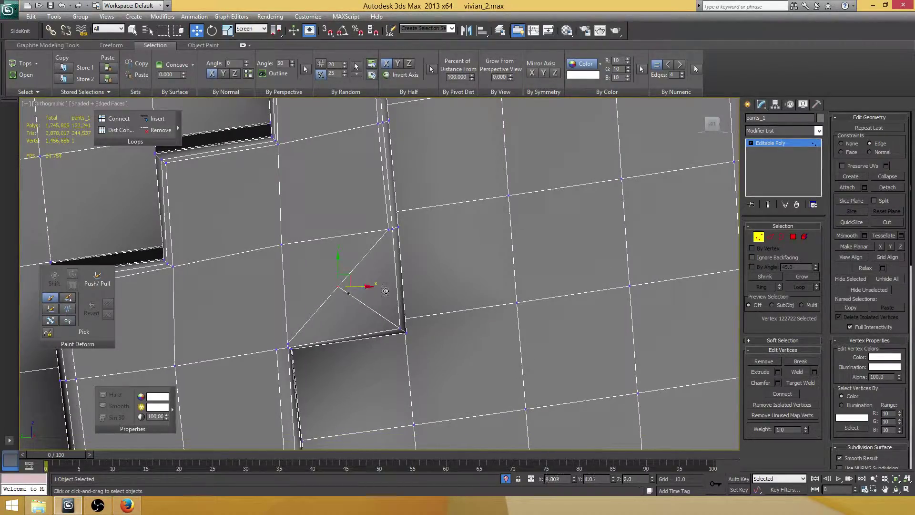
{"action": "left_click_drag", "start_coordinate": [386, 291], "coordinate": [419, 290]}
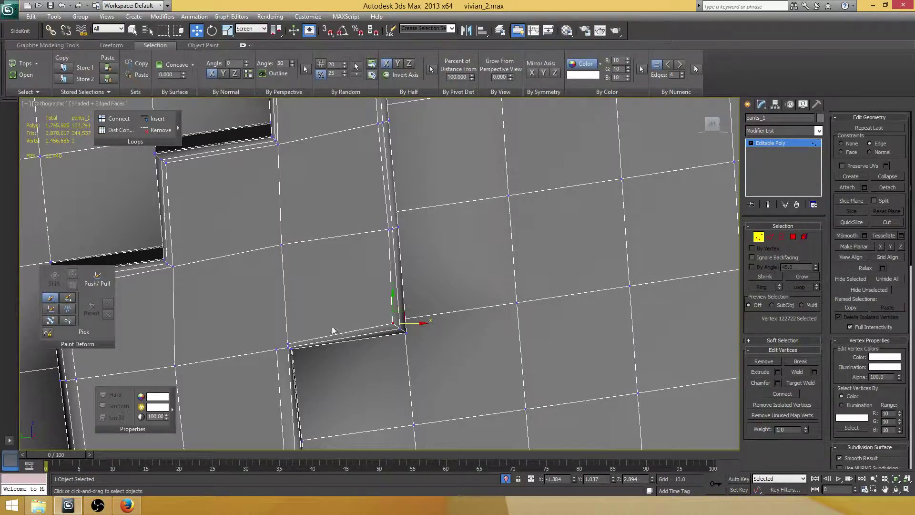
- Connect the two support vertices beside the inner step corner and slide the outer one closer to the corner
{"action": "scroll", "coordinate": [281, 410], "scroll_direction": "up", "scroll_amount": 3}
{"action": "left_click", "coordinate": [292, 313]}
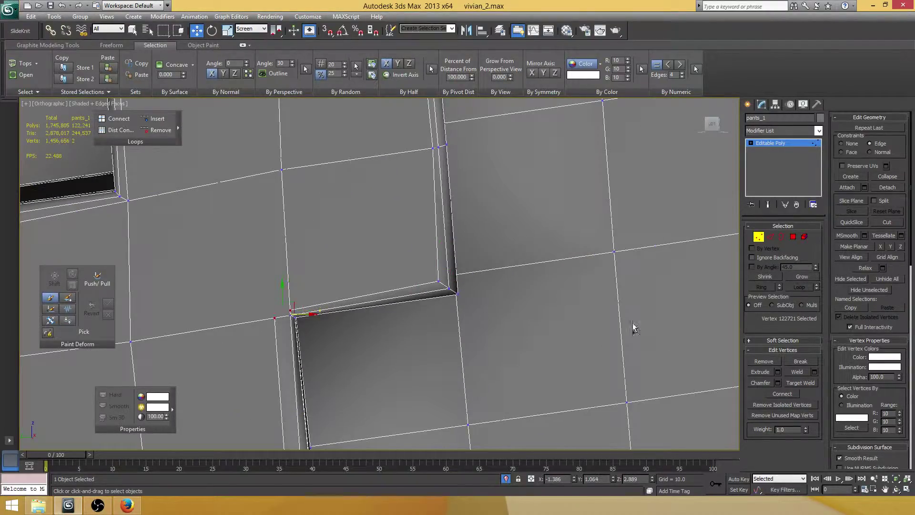
{"action": "left_click", "coordinate": [789, 395]}
{"action": "middle_click_drag", "start_coordinate": [408, 340], "coordinate": [402, 309], "text": "alt"}
{"action": "left_click", "coordinate": [346, 295]}
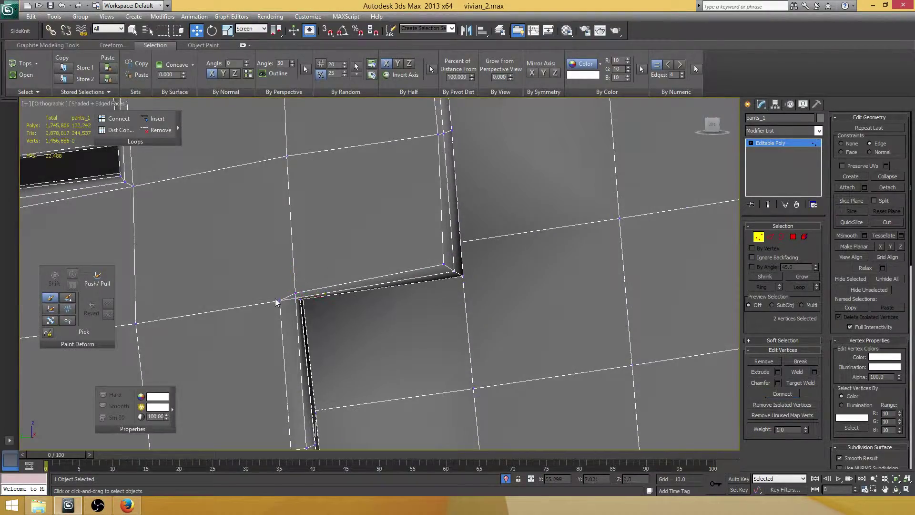
{"action": "left_click", "coordinate": [294, 296]}
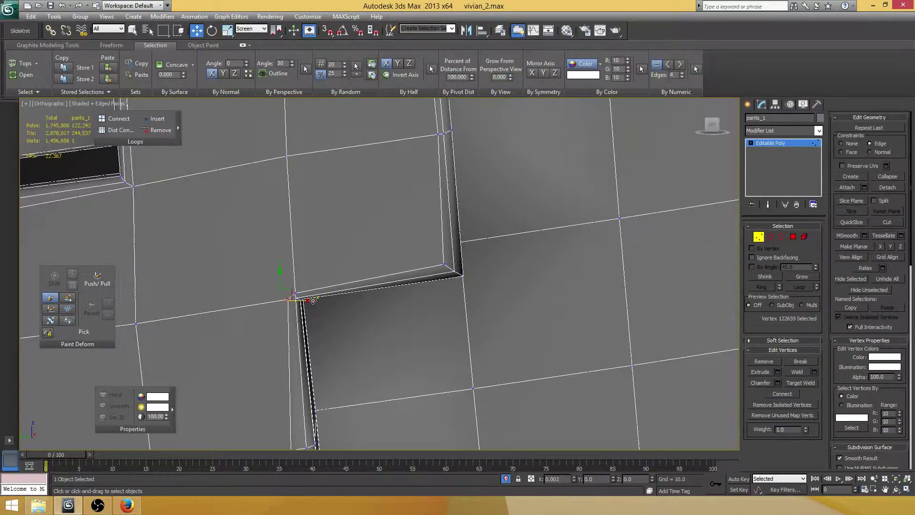
{"action": "left_click_drag", "start_coordinate": [313, 300], "coordinate": [313, 300]}
- Collapse the two neighbouring support vertices at the inner step corner into one
{"action": "middle_click_drag", "start_coordinate": [321, 362], "coordinate": [328, 257]}
{"action": "left_click", "coordinate": [314, 343]}
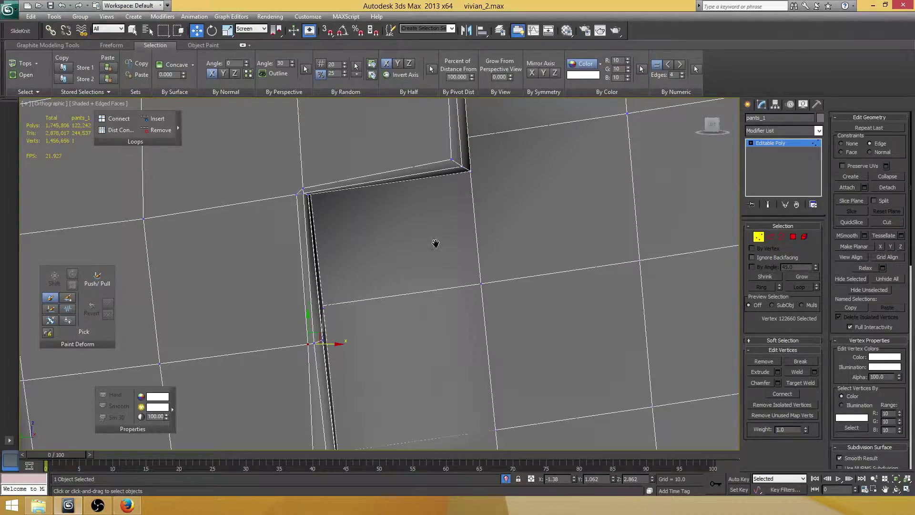
{"action": "scroll", "coordinate": [435, 241], "scroll_direction": "down", "scroll_amount": 10}
{"action": "scroll", "coordinate": [367, 204], "scroll_direction": "up", "scroll_amount": 10}
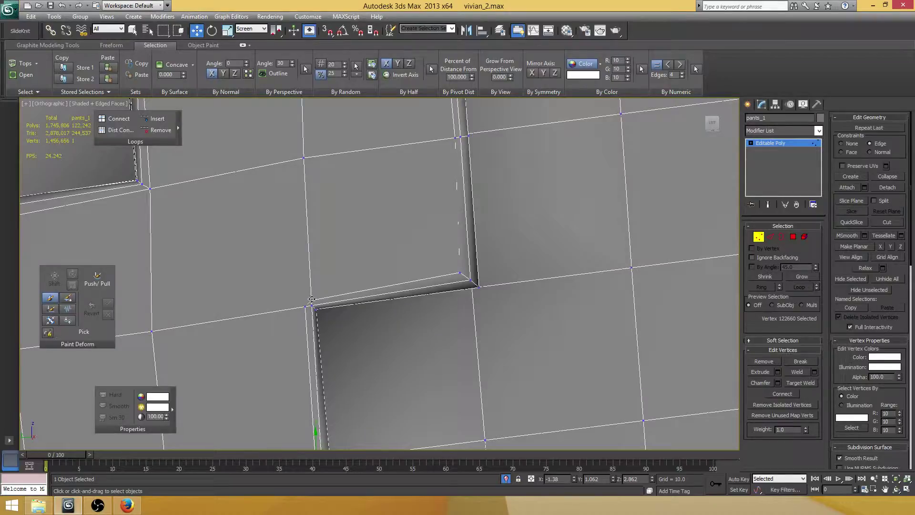
{"action": "left_click", "coordinate": [312, 300]}
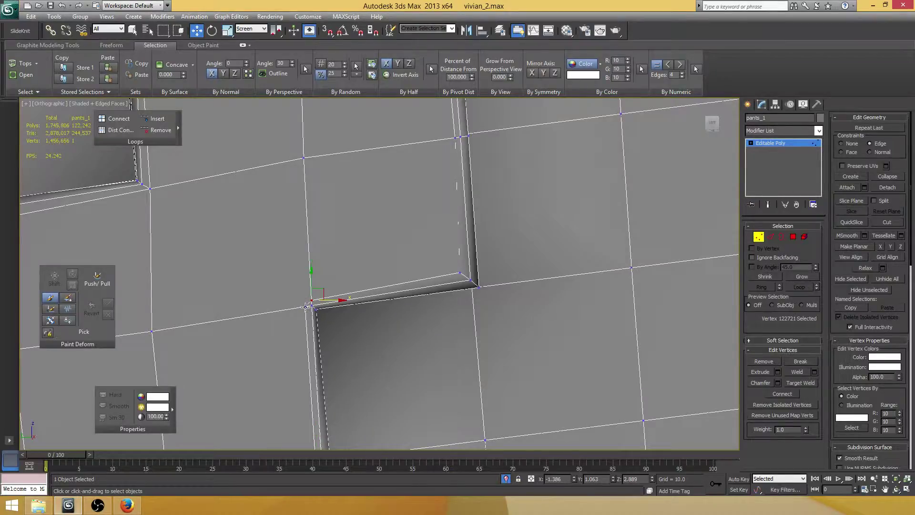
{"action": "left_click", "coordinate": [891, 179]}
{"action": "scroll", "coordinate": [357, 247], "scroll_direction": "down", "scroll_amount": 4}
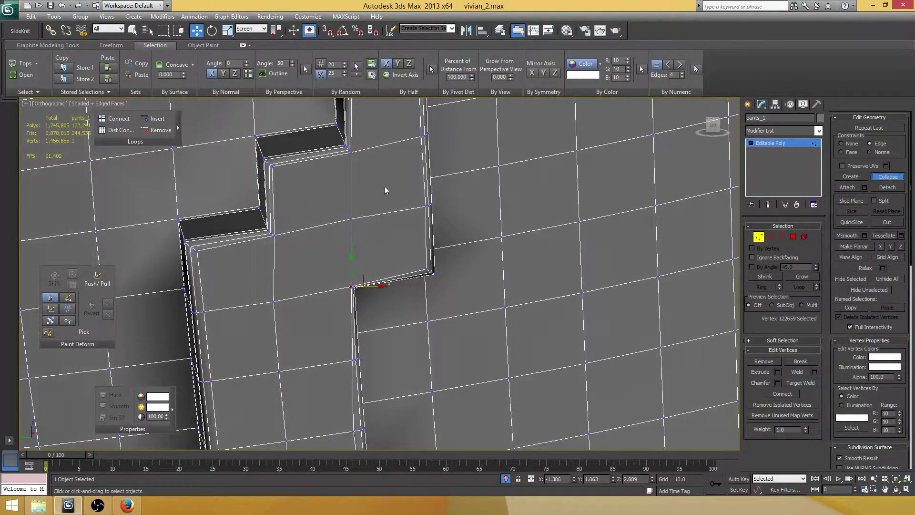
- Examine the seam strip from the finished corner down to the start of its next angled section
{"action": "middle_click_drag", "start_coordinate": [384, 187], "coordinate": [361, 244]}
{"action": "scroll", "coordinate": [384, 286], "scroll_direction": "down", "scroll_amount": 4}
{"action": "scroll", "coordinate": [378, 275], "scroll_direction": "up", "scroll_amount": 6}
{"action": "scroll", "coordinate": [377, 274], "scroll_direction": "down", "scroll_amount": 2}
{"action": "scroll", "coordinate": [376, 274], "scroll_direction": "down", "scroll_amount": 5}
{"action": "middle_click_drag", "start_coordinate": [361, 413], "coordinate": [363, 244]}
{"action": "middle_click_drag", "start_coordinate": [379, 341], "coordinate": [368, 272]}
{"action": "scroll", "coordinate": [340, 332], "scroll_direction": "up", "scroll_amount": 3}
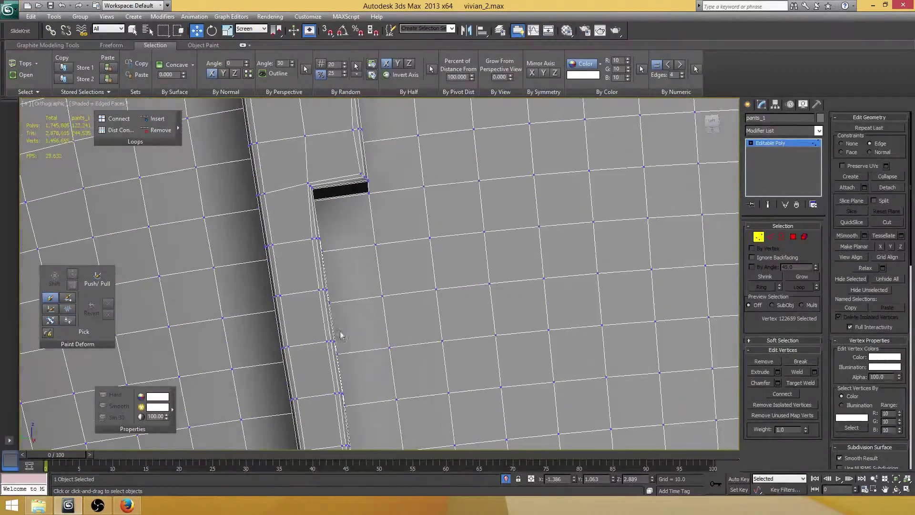
{"action": "middle_click_drag", "start_coordinate": [339, 317], "coordinate": [338, 221]}
{"action": "middle_click_drag", "start_coordinate": [343, 338], "coordinate": [349, 286]}
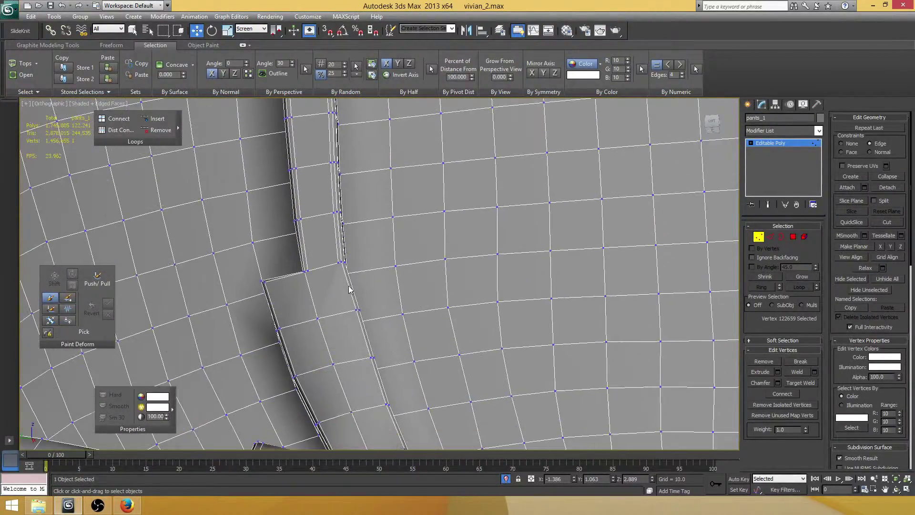
- Select the three cross edges along the right side of the strip's lower angled section
{"action": "scroll", "coordinate": [347, 288], "scroll_direction": "up", "scroll_amount": 4}
{"action": "middle_click_drag", "start_coordinate": [323, 318], "coordinate": [362, 320]}
{"action": "key", "text": "2"}
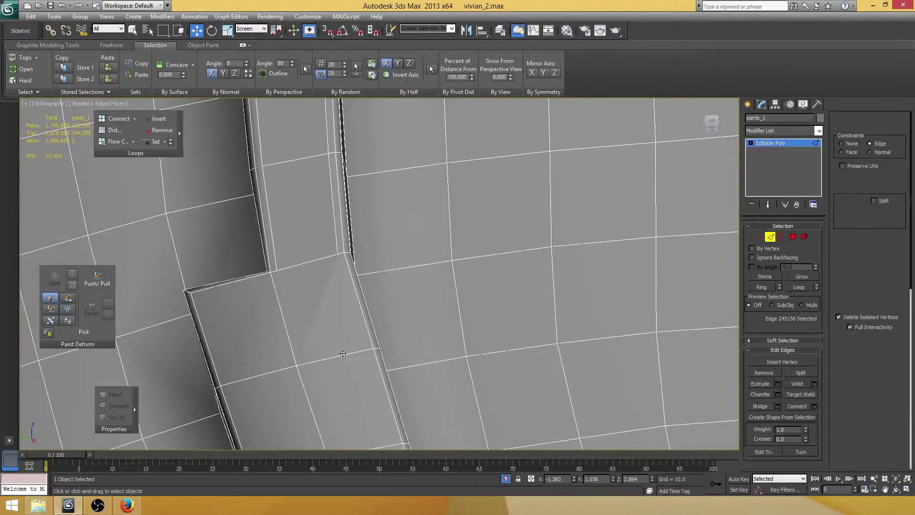
{"action": "left_click", "coordinate": [343, 353]}
{"action": "scroll", "coordinate": [392, 327], "scroll_direction": "down", "scroll_amount": 4}
{"action": "middle_click_drag", "start_coordinate": [390, 368], "coordinate": [366, 316]}
{"action": "scroll", "coordinate": [369, 279], "scroll_direction": "down", "scroll_amount": 3}
{"action": "scroll", "coordinate": [390, 326], "scroll_direction": "up", "scroll_amount": 2}
{"action": "left_click", "coordinate": [364, 324], "text": "ctrl"}
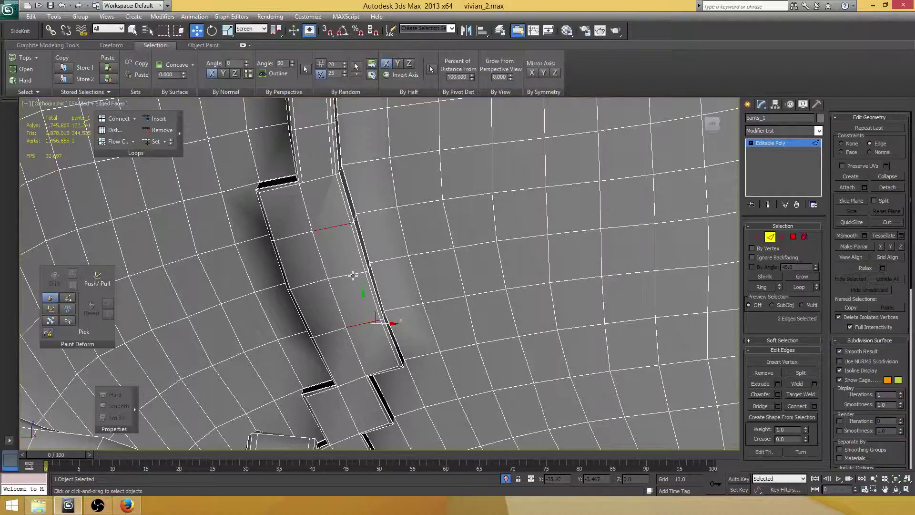
{"action": "left_click", "coordinate": [352, 276], "text": "ctrl"}
- Connect the three cross edges with one segment and a slide of 85 to add a support loop near the border
{"action": "middle_click_drag", "start_coordinate": [441, 258], "coordinate": [447, 199]}
{"action": "middle_click_drag", "start_coordinate": [448, 283], "coordinate": [472, 285], "text": "alt"}
{"action": "scroll", "coordinate": [445, 279], "scroll_direction": "up", "scroll_amount": 2}
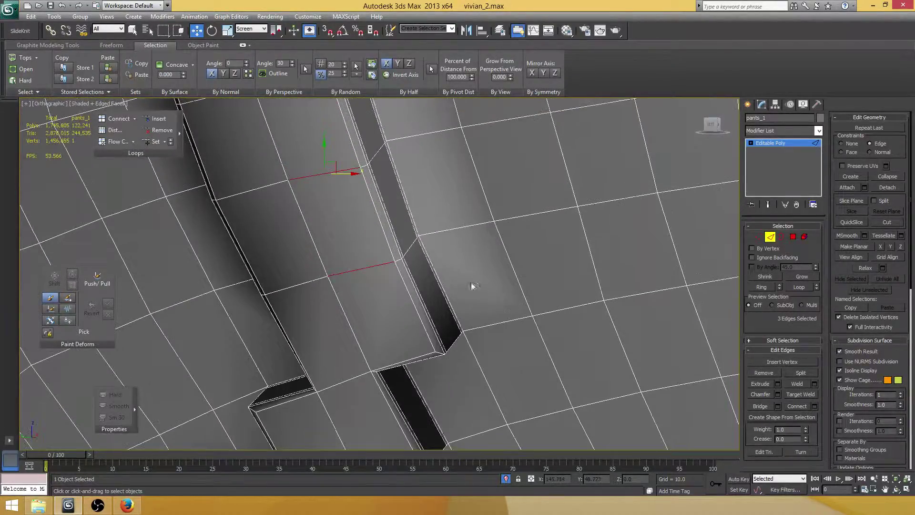
{"action": "left_click", "coordinate": [814, 406]}
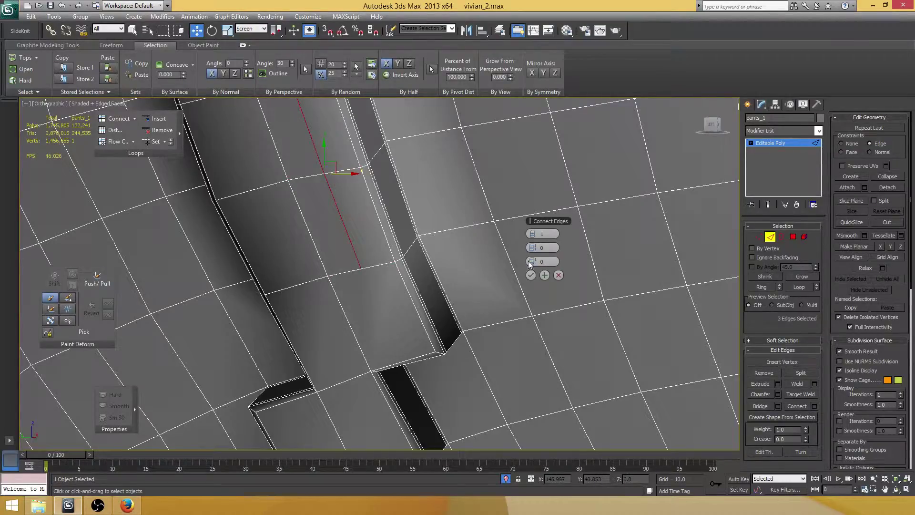
{"action": "left_click_drag", "start_coordinate": [530, 264], "coordinate": [699, 242]}
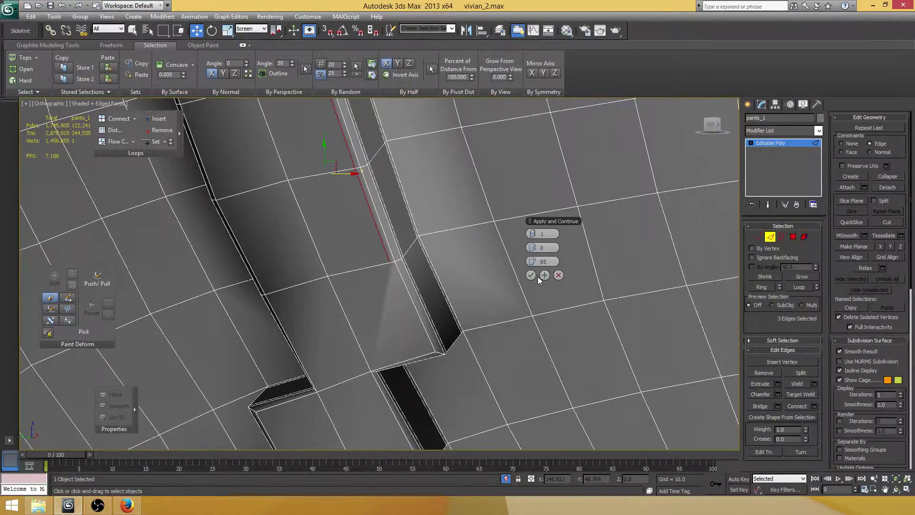
{"action": "left_click", "coordinate": [532, 275]}
- Connect the new support loop's upper end vertex to the end vertex of the support loop in the section above
{"action": "middle_click_drag", "start_coordinate": [361, 239], "coordinate": [400, 443]}
{"action": "key", "text": "1"}
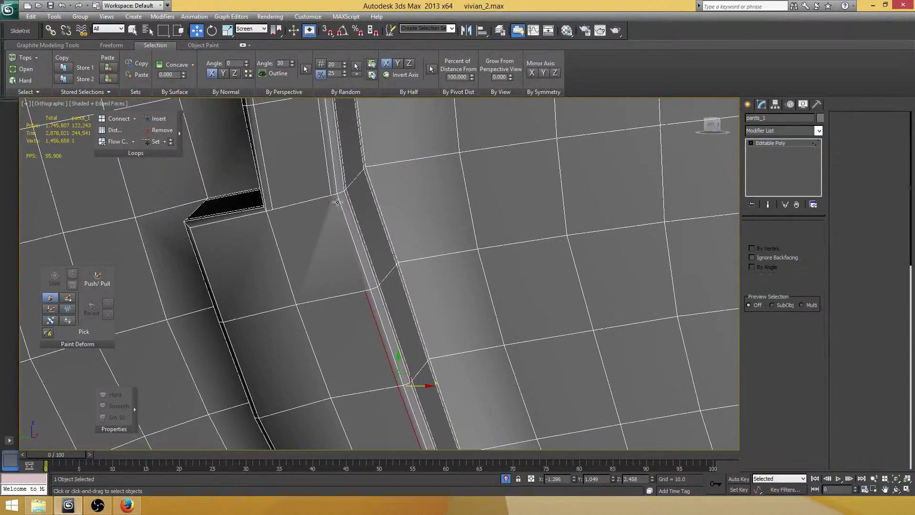
{"action": "key", "text": "1"}
{"action": "left_click", "coordinate": [342, 192]}
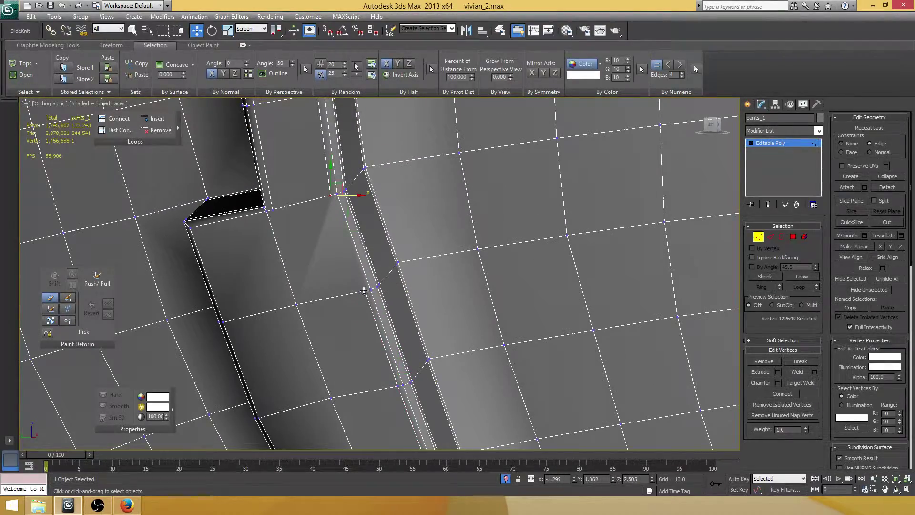
{"action": "left_click", "coordinate": [364, 290], "text": "ctrl"}
{"action": "left_click", "coordinate": [792, 395]}
- Connect the two edges just below the notch, one lengthwise and one crosswise, with one segment and a pinch of 43
{"action": "middle_click_drag", "start_coordinate": [271, 233], "coordinate": [320, 271]}
{"action": "key", "text": "2"}
{"action": "left_click", "coordinate": [339, 258]}
{"action": "scroll", "coordinate": [310, 252], "scroll_direction": "down", "scroll_amount": 2}
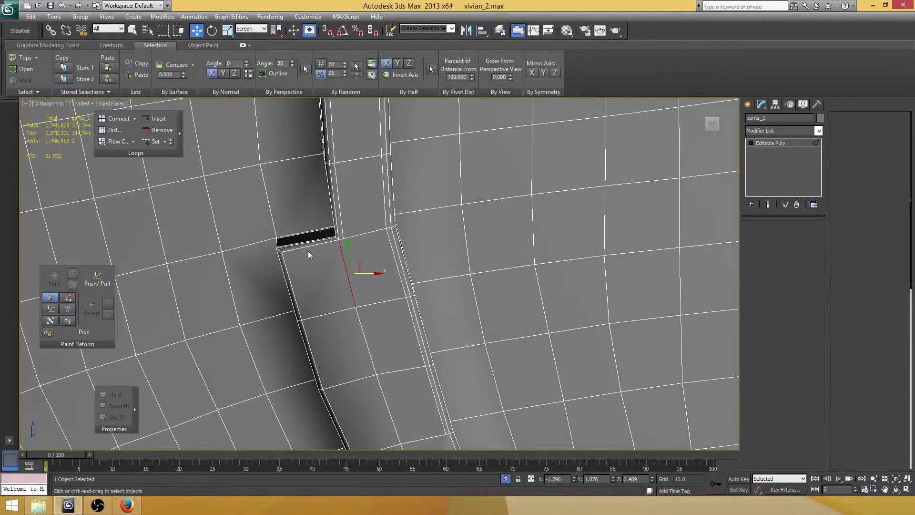
{"action": "left_click", "coordinate": [319, 314], "text": "ctrl"}
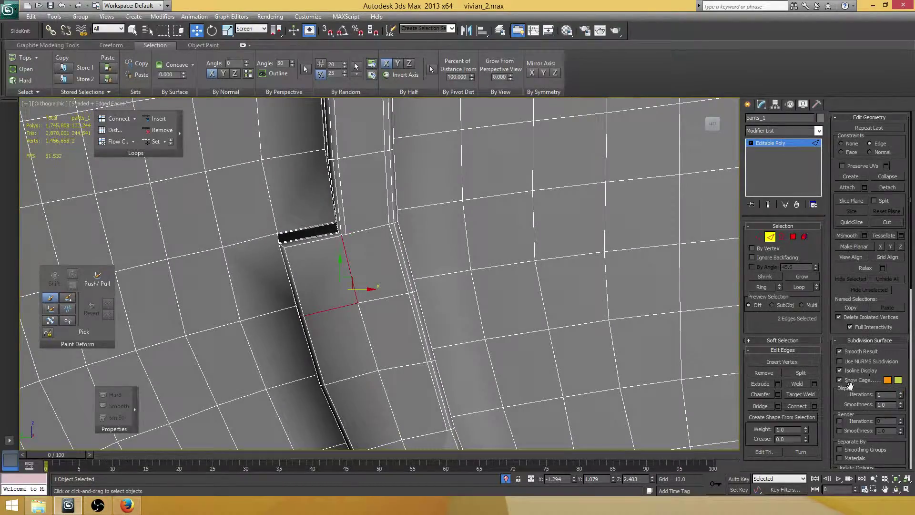
{"action": "left_click", "coordinate": [815, 406]}
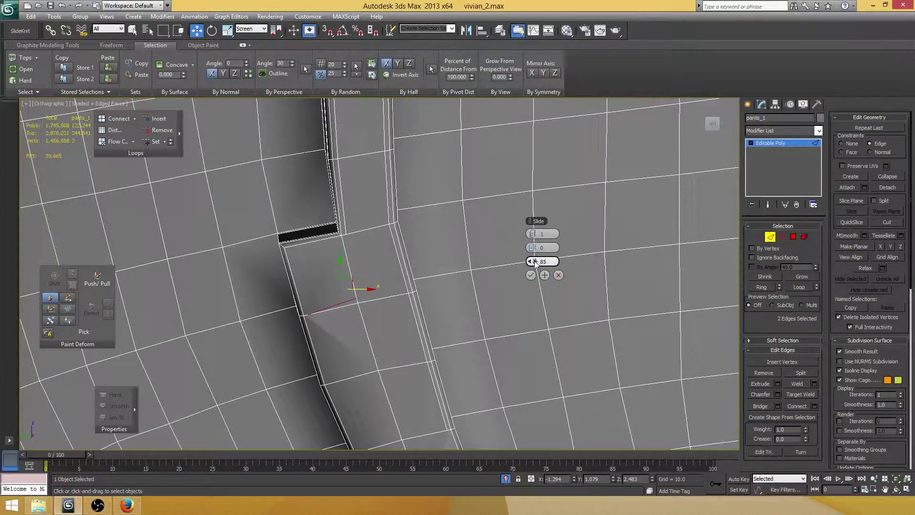
{"action": "mouse_move", "coordinate": [536, 264]}
{"action": "left_mouse_down"}
{"action": "mouse_move", "coordinate": [591, 253]}
{"action": "mouse_move", "coordinate": [540, 262]}
{"action": "left_mouse_up"}
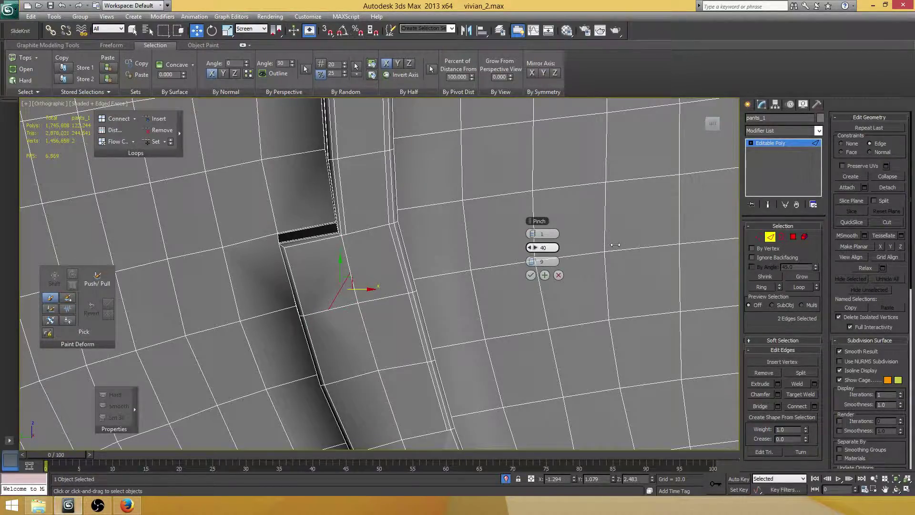
{"action": "left_click_drag", "start_coordinate": [534, 262], "coordinate": [505, 269]}
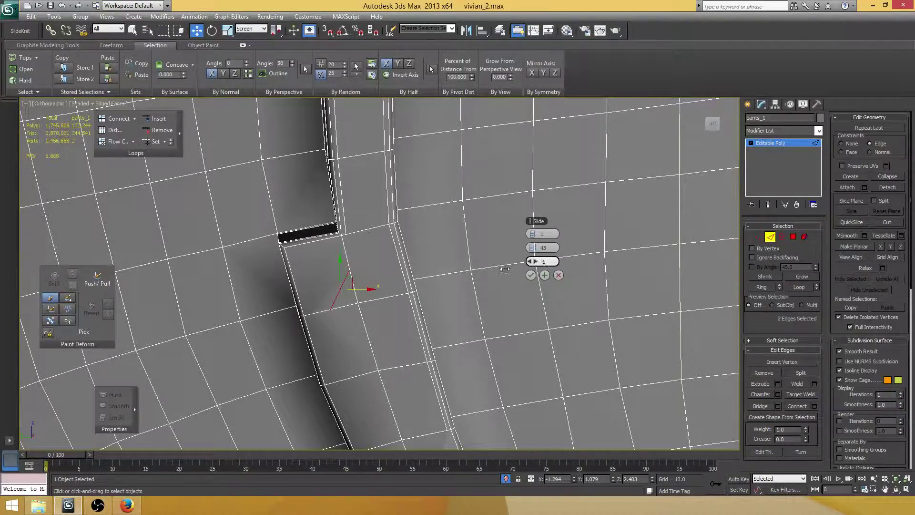
{"action": "left_click", "coordinate": [531, 275]}
- Move the new edge's upper end vertex up to the notch's inner corner and its lower end vertex near the strip's left border
{"action": "key", "text": "1"}
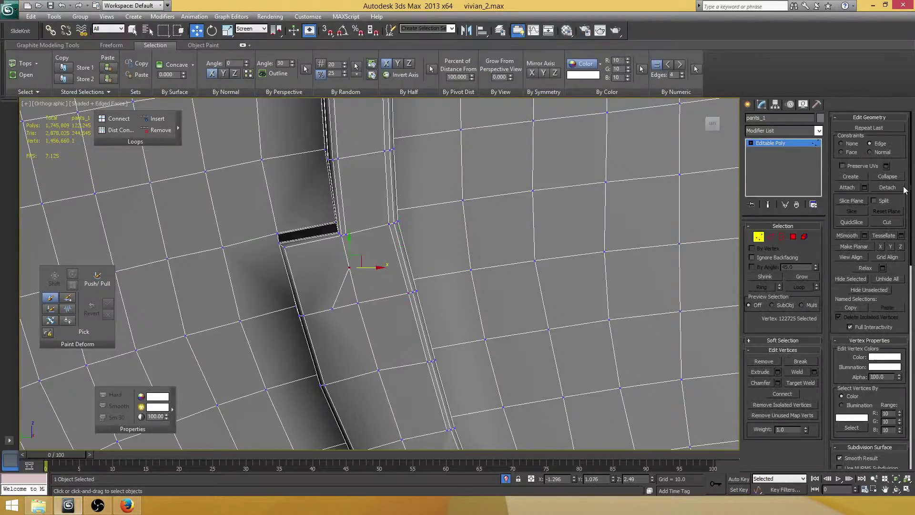
{"action": "middle_click_drag", "start_coordinate": [264, 271], "coordinate": [275, 267]}
{"action": "left_click_drag", "start_coordinate": [363, 239], "coordinate": [369, 213]}
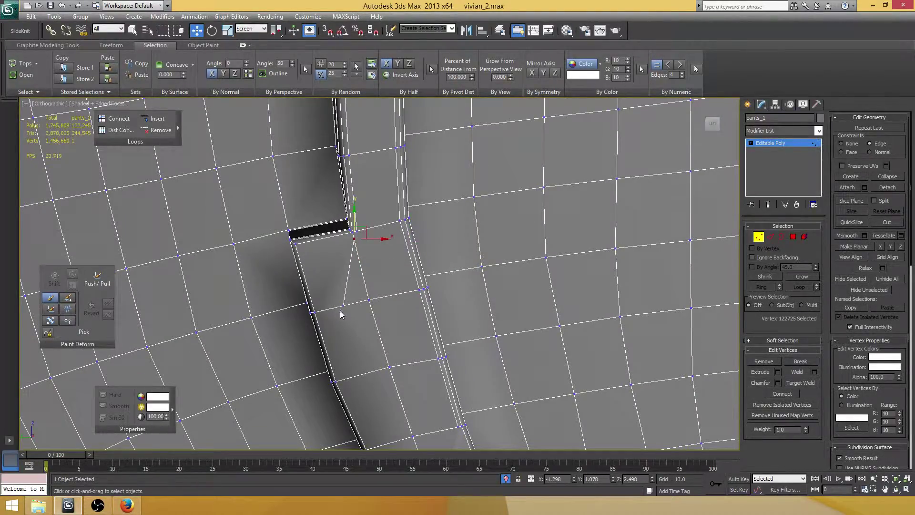
{"action": "left_click", "coordinate": [344, 306]}
{"action": "left_click_drag", "start_coordinate": [360, 307], "coordinate": [340, 310]}
- Connect the notch's lower edge to the new diagonal edge
{"action": "key", "text": "2"}
{"action": "left_click", "coordinate": [315, 239], "text": "ctrl"}
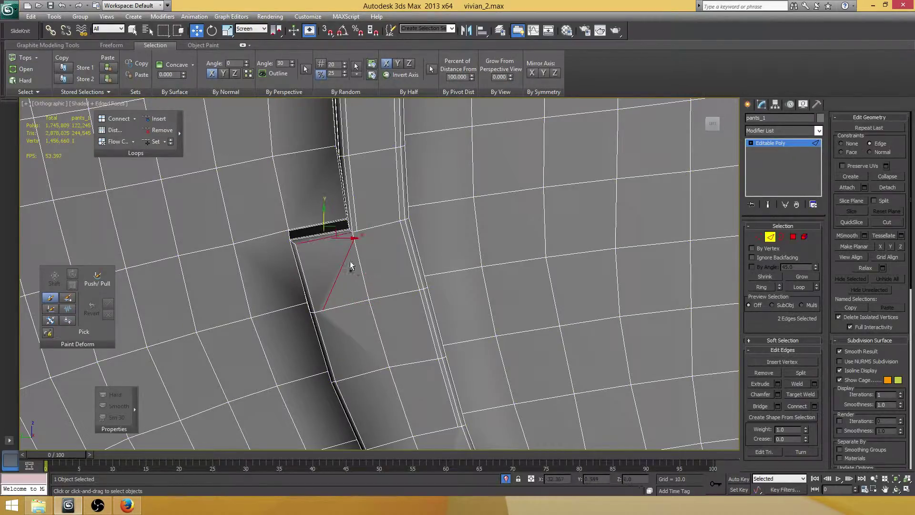
{"action": "left_click", "coordinate": [796, 406]}
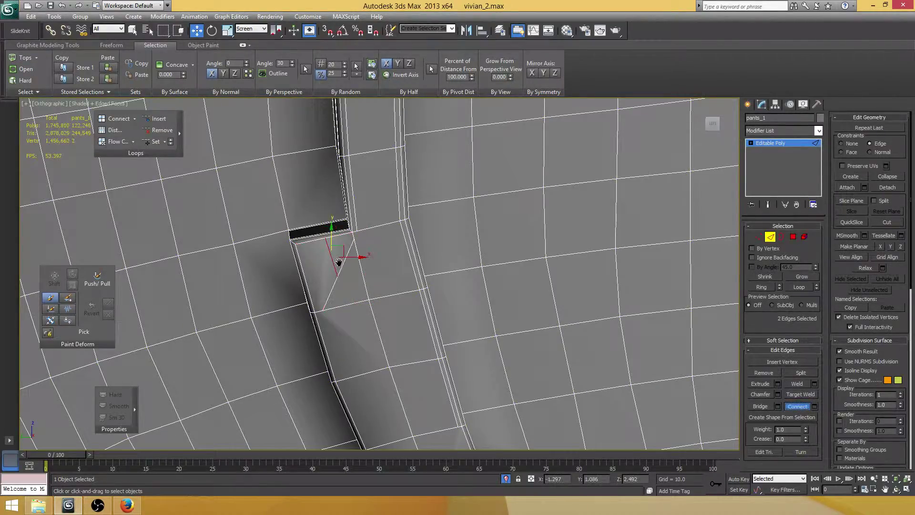
- Target-weld the new vertex on the notch's lower edge onto the notch's outer left corner vertex
{"action": "key", "text": "1"}
{"action": "left_click", "coordinate": [325, 238]}
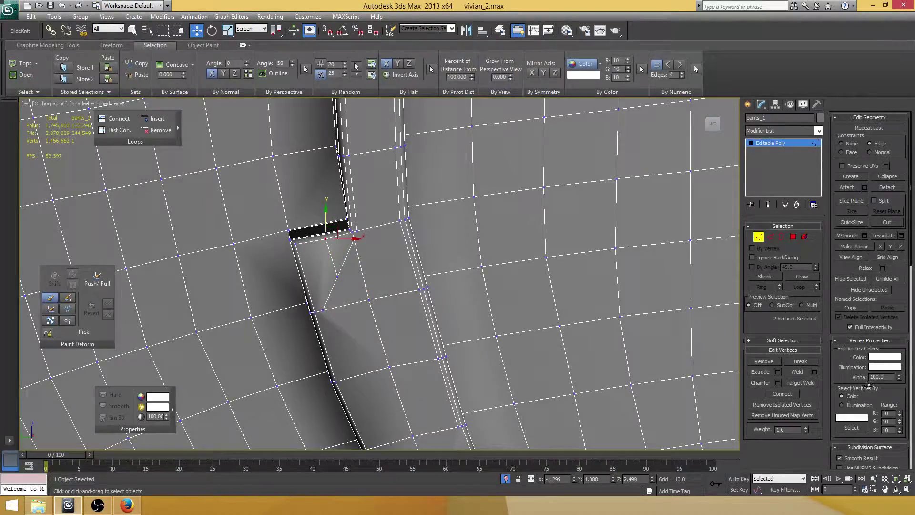
{"action": "left_click", "coordinate": [801, 383]}
{"action": "middle_click_drag", "start_coordinate": [322, 246], "coordinate": [356, 252]}
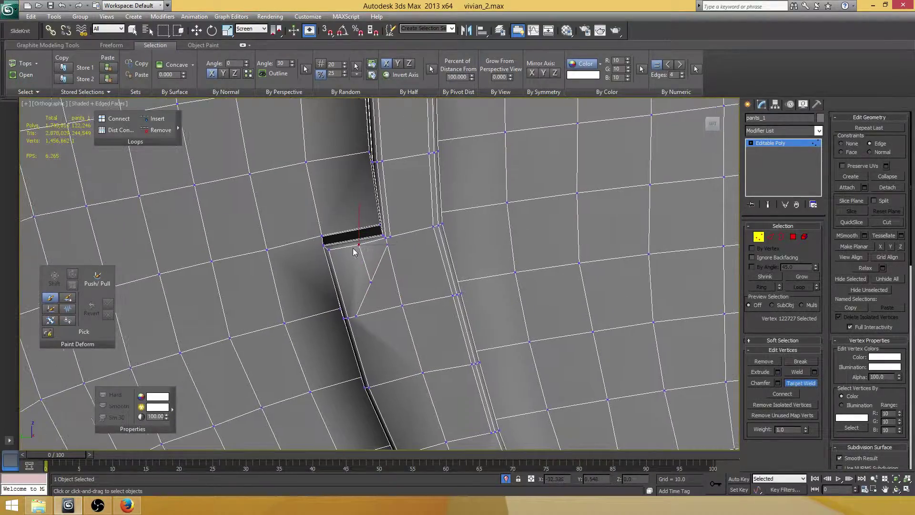
{"action": "left_click", "coordinate": [327, 248]}
- Move the diagonal's middle vertex close to the notch's outer left corner and collapse the two vertices at its inner corner
{"action": "key", "text": "w"}
{"action": "left_click", "coordinate": [370, 280]}
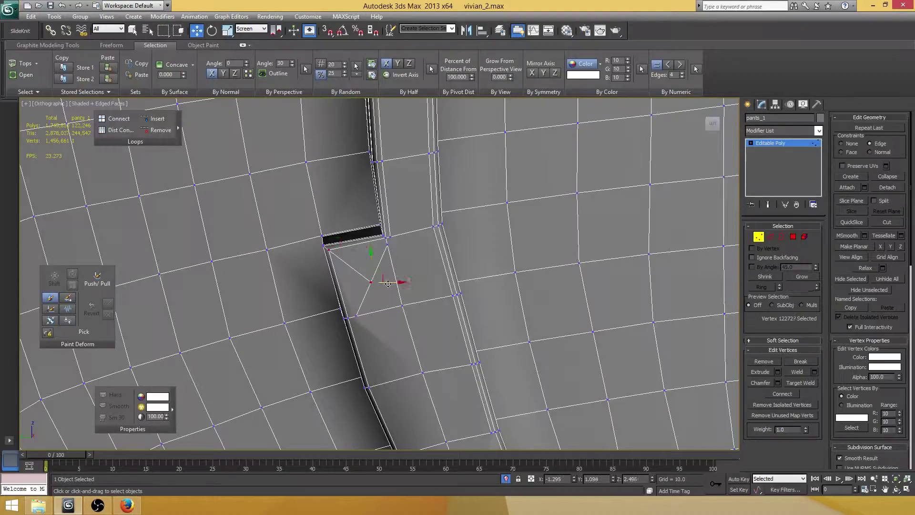
{"action": "left_click_drag", "start_coordinate": [370, 280], "coordinate": [390, 240]}
{"action": "left_click", "coordinate": [390, 238], "text": "ctrl"}
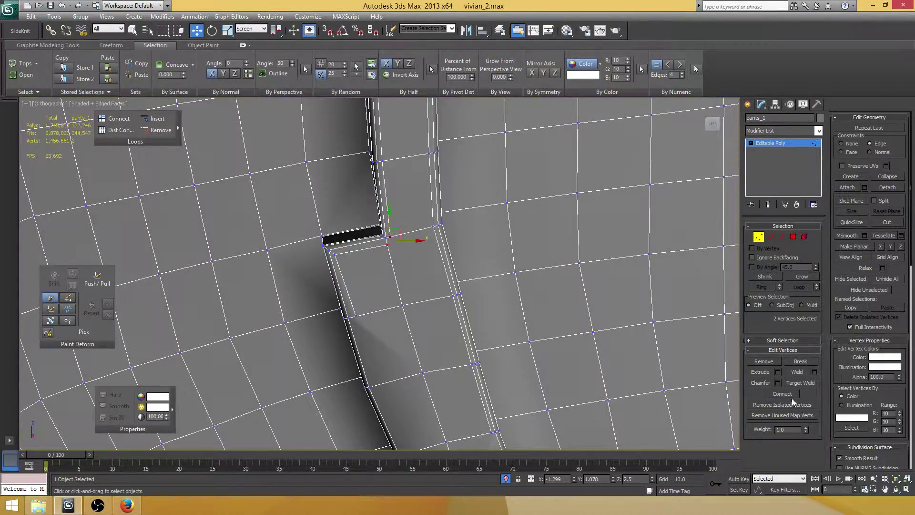
{"action": "middle_click_drag", "start_coordinate": [494, 245], "coordinate": [473, 247]}
{"action": "left_click", "coordinate": [889, 178]}
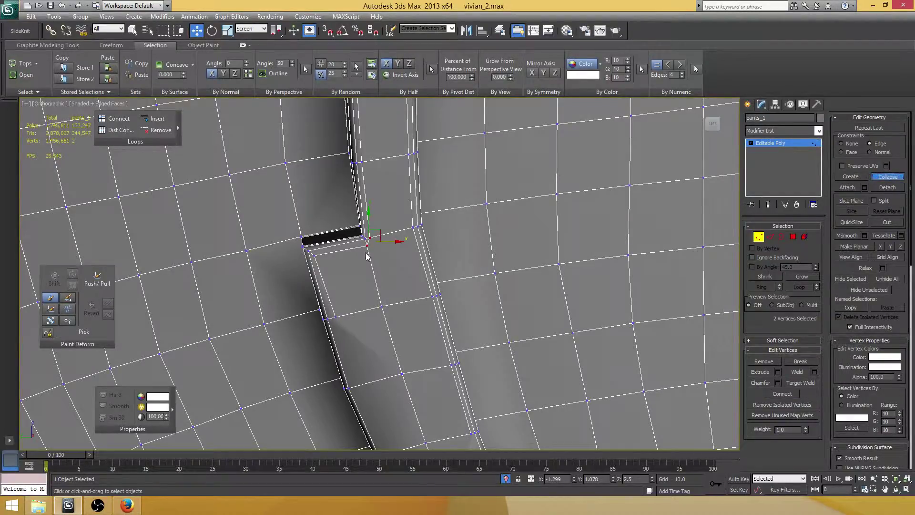
- Examine the seam strip along the pant leg, from the upper stepped sections down to the steps above the lower fold
{"action": "middle_click_drag", "start_coordinate": [361, 331], "coordinate": [363, 264]}
{"action": "key", "text": "2"}
{"action": "middle_click_drag", "start_coordinate": [369, 316], "coordinate": [414, 338], "text": "alt"}
{"action": "scroll", "coordinate": [414, 337], "scroll_direction": "down", "scroll_amount": 3}
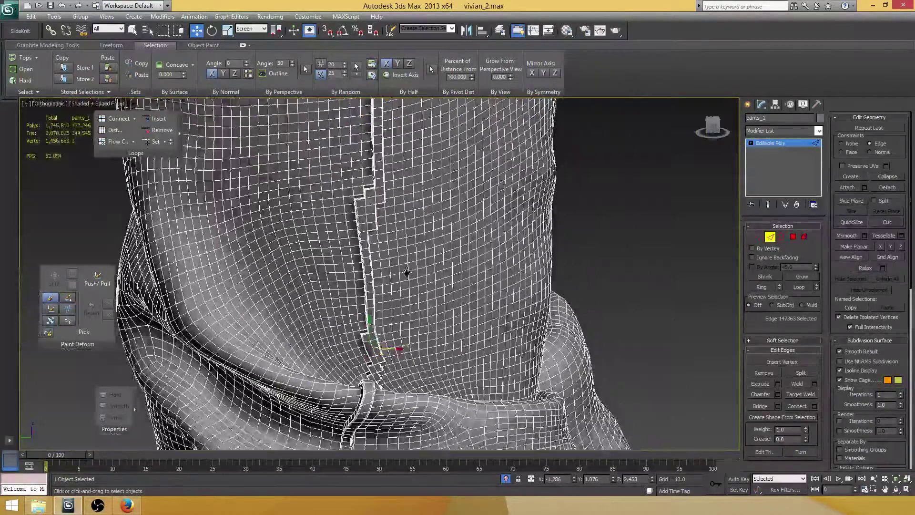
{"action": "scroll", "coordinate": [370, 225], "scroll_direction": "up", "scroll_amount": 5}
{"action": "middle_click_drag", "start_coordinate": [374, 187], "coordinate": [361, 259]}
{"action": "scroll", "coordinate": [363, 198], "scroll_direction": "down", "scroll_amount": 5}
{"action": "scroll", "coordinate": [361, 259], "scroll_direction": "down", "scroll_amount": 5}
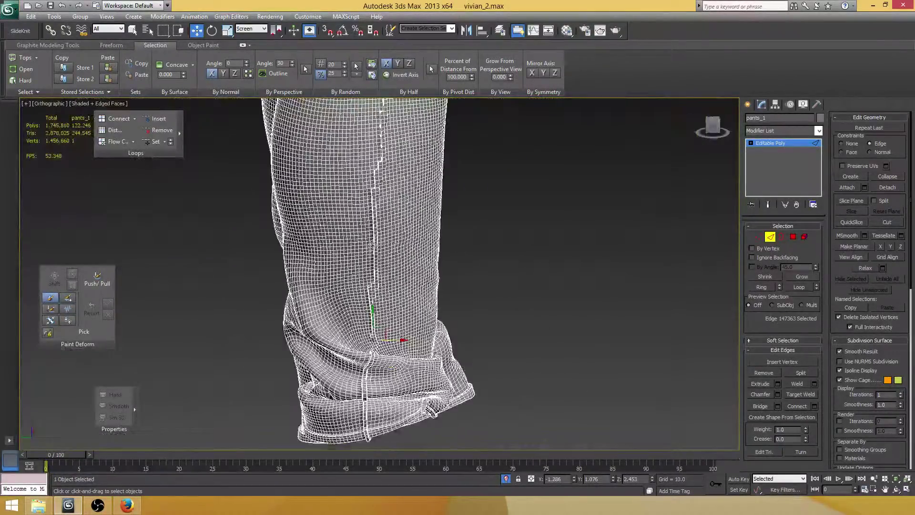
{"action": "middle_click_drag", "start_coordinate": [365, 155], "coordinate": [355, 239]}
{"action": "scroll", "coordinate": [356, 239], "scroll_direction": "up", "scroll_amount": 8}
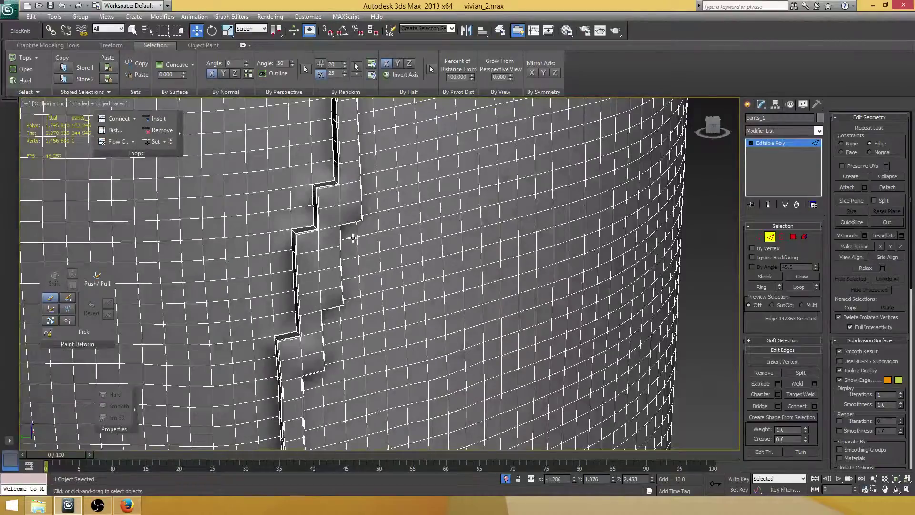
{"action": "scroll", "coordinate": [353, 237], "scroll_direction": "up", "scroll_amount": 4}
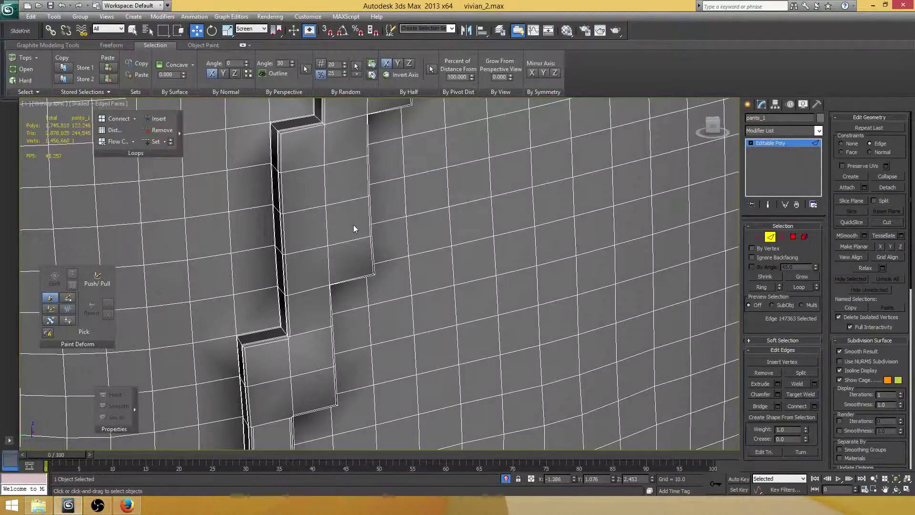
{"action": "scroll", "coordinate": [353, 224], "scroll_direction": "down", "scroll_amount": 8}
{"action": "middle_click_drag", "start_coordinate": [346, 307], "coordinate": [351, 172]}
{"action": "scroll", "coordinate": [387, 278], "scroll_direction": "up", "scroll_amount": 9}
{"action": "middle_click_drag", "start_coordinate": [388, 278], "coordinate": [387, 278]}
{"action": "scroll", "coordinate": [387, 278], "scroll_direction": "up", "scroll_amount": 10}
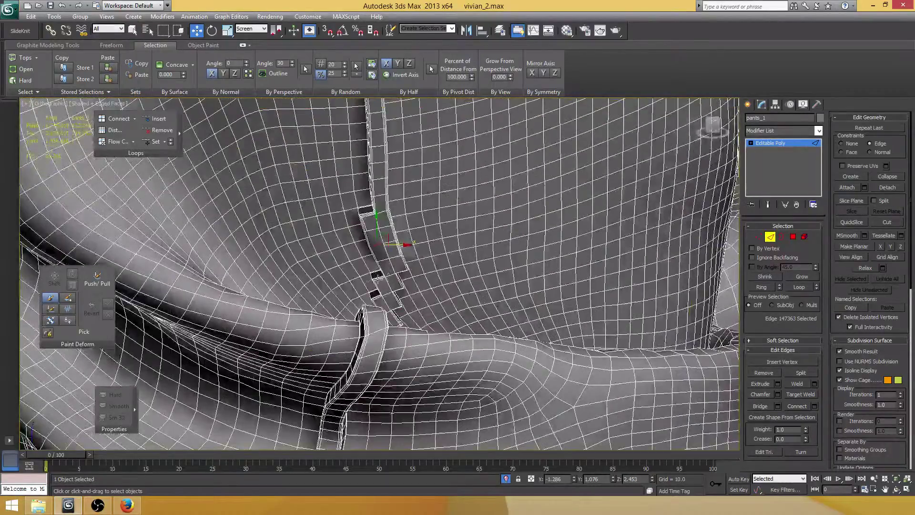
- Connect the three cross edges on the left side of the lower angled section with one segment and a slide of about -68
{"action": "left_click", "coordinate": [389, 236], "text": "ctrl"}
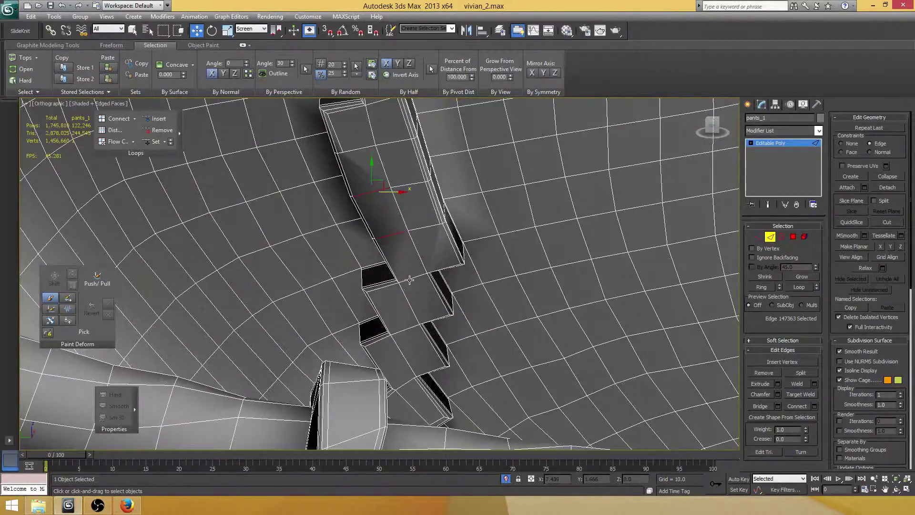
{"action": "left_click", "coordinate": [410, 279], "text": "ctrl"}
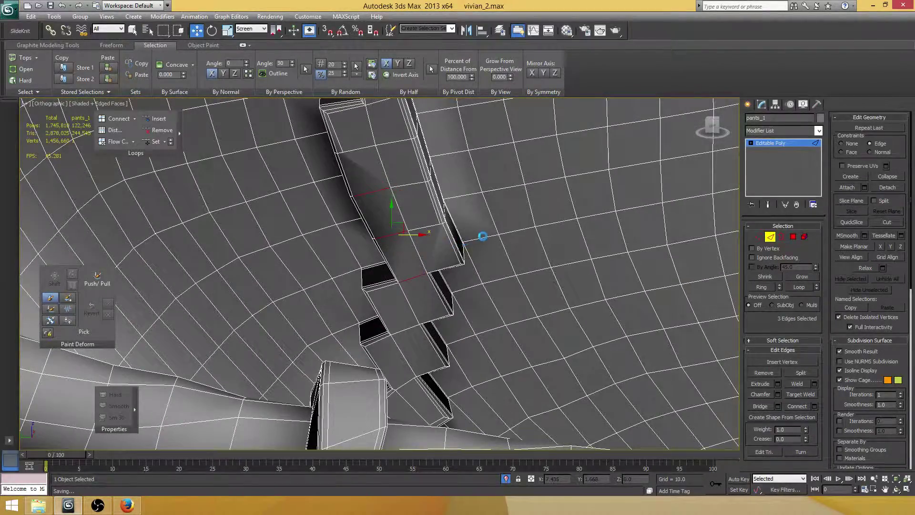
{"action": "scroll", "coordinate": [502, 240], "scroll_direction": "up", "scroll_amount": 4}
{"action": "middle_click_drag", "start_coordinate": [434, 267], "coordinate": [444, 307], "text": "alt"}
{"action": "left_click", "coordinate": [814, 406]}
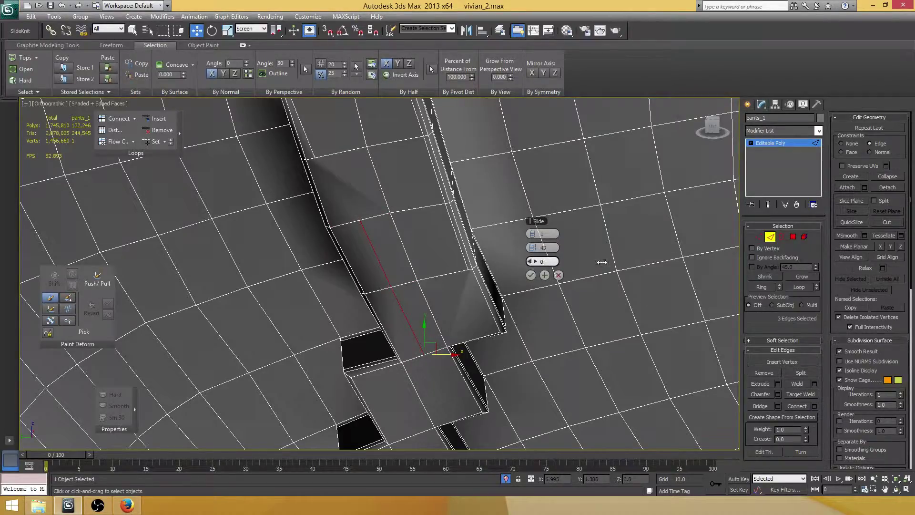
{"action": "left_click_drag", "start_coordinate": [602, 263], "coordinate": [710, 259]}
{"action": "left_click_drag", "start_coordinate": [519, 286], "coordinate": [415, 290]}
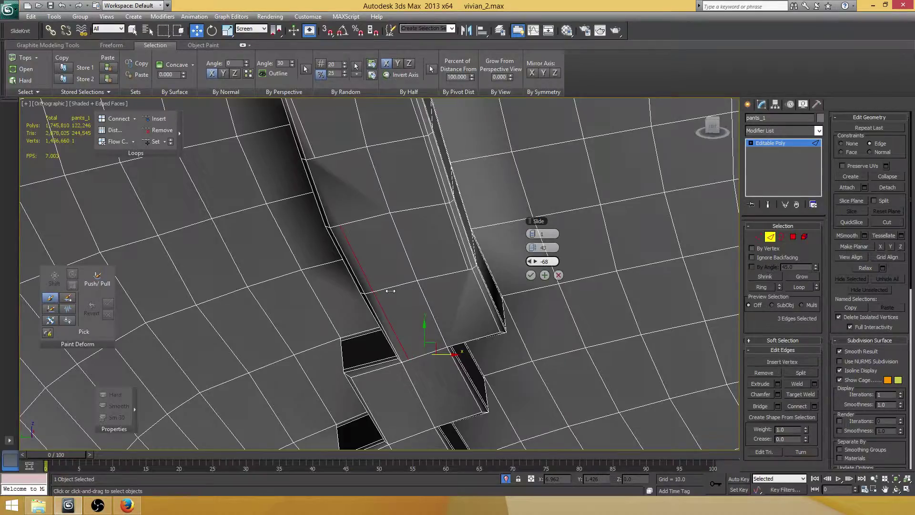
{"action": "left_click", "coordinate": [532, 274]}
- Connect the new support loop's upper end vertex to the support vertex on the left border in the row above
{"action": "middle_click_drag", "start_coordinate": [533, 274], "coordinate": [537, 279]}
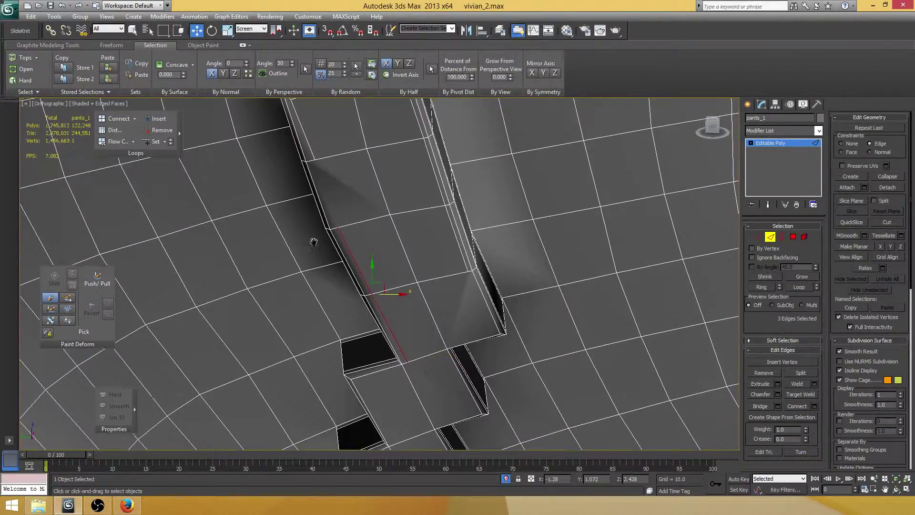
{"action": "key", "text": "1"}
{"action": "left_click", "coordinate": [342, 233]}
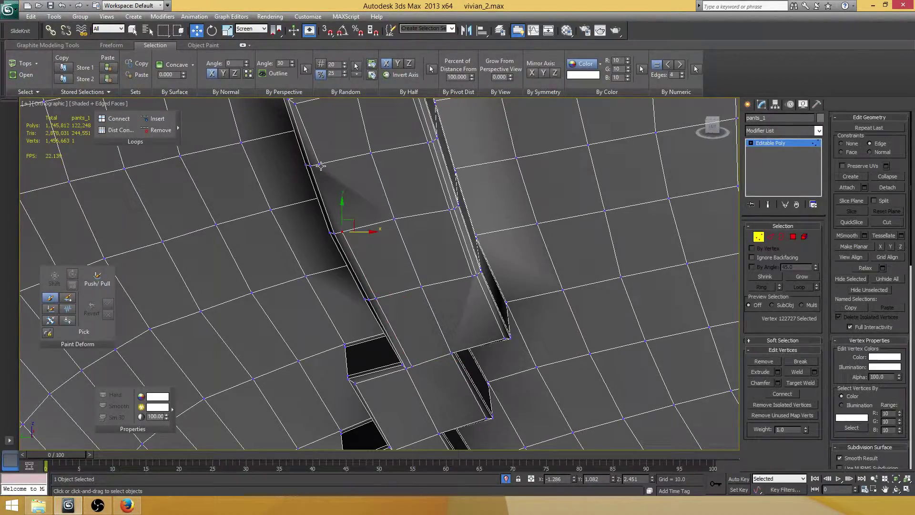
{"action": "left_click", "coordinate": [321, 166], "text": "ctrl"}
{"action": "left_click", "coordinate": [784, 395]}
- Connect the upper cross edge and the middle lengthwise edge of the second small step block with two segments and a slide of 0
{"action": "middle_click_drag", "start_coordinate": [394, 416], "coordinate": [393, 298]}
{"action": "key", "text": "2"}
{"action": "left_click", "coordinate": [410, 313]}
{"action": "mouse_move", "coordinate": [393, 299]}
{"action": "middle_mouse_down", "text": "alt"}
{"action": "mouse_move", "coordinate": [412, 291]}
{"action": "mouse_move", "coordinate": [392, 323]}
{"action": "mouse_move", "coordinate": [452, 323]}
{"action": "middle_mouse_up", "text": "alt"}
{"action": "left_click", "coordinate": [392, 325], "text": "ctrl"}
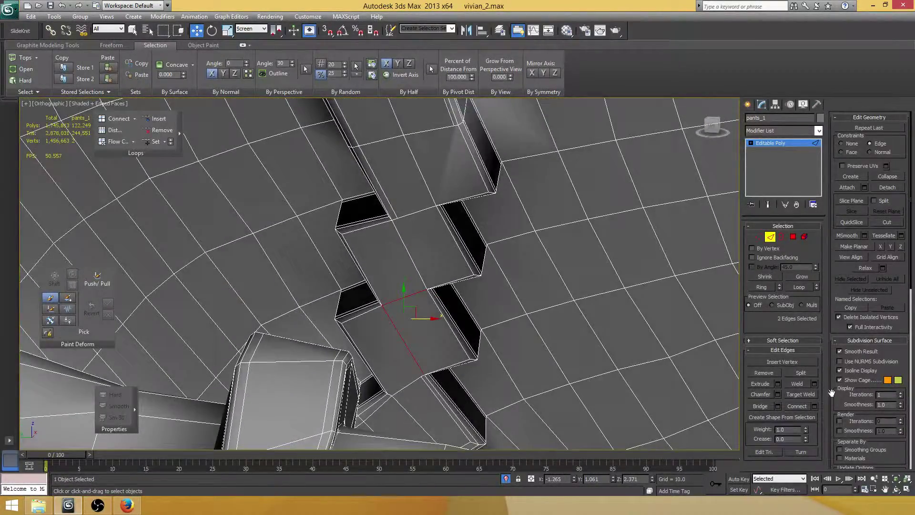
{"action": "left_click", "coordinate": [814, 407]}
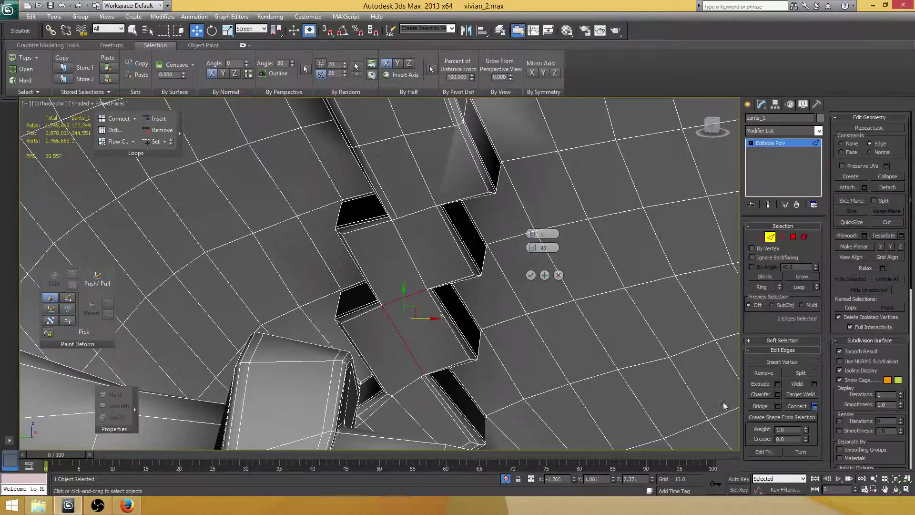
{"action": "left_click", "coordinate": [535, 233]}
{"action": "right_click", "coordinate": [533, 262]}
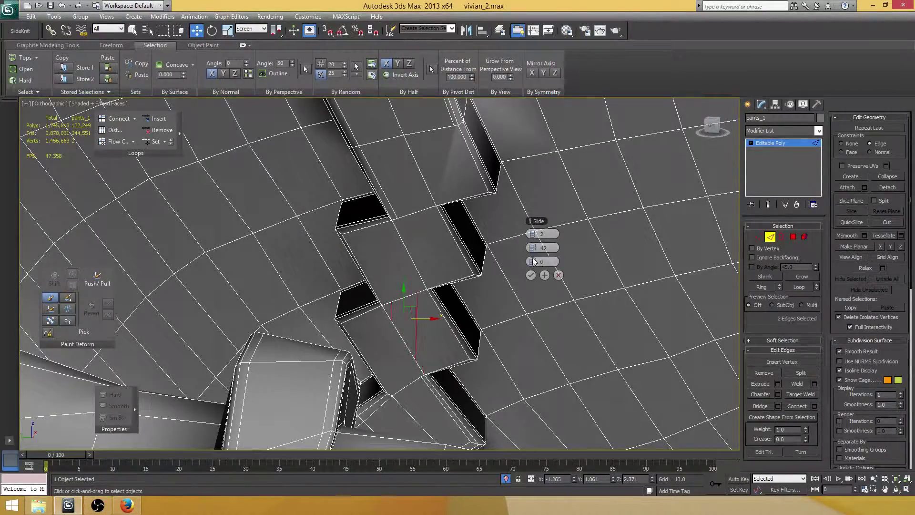
{"action": "left_click", "coordinate": [531, 275]}
- Move the lower end vertex of the short new edge up along the middle edge, close to the block's upper cross edge
{"action": "scroll", "coordinate": [409, 310], "scroll_direction": "up", "scroll_amount": 5}
{"action": "key", "text": "1"}
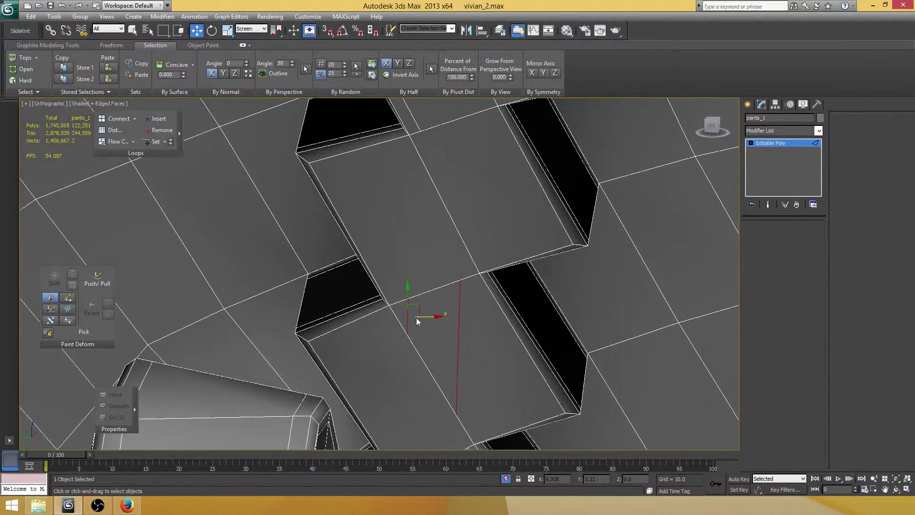
{"action": "left_click", "coordinate": [406, 332]}
{"action": "left_click_drag", "start_coordinate": [423, 335], "coordinate": [423, 303]}
- Cut a support edge from the moved vertex to inside the block's left corner and down to its lower left border vertex
{"action": "middle_click_drag", "start_coordinate": [444, 283], "coordinate": [426, 291], "text": "alt"}
{"action": "left_click", "coordinate": [887, 222]}
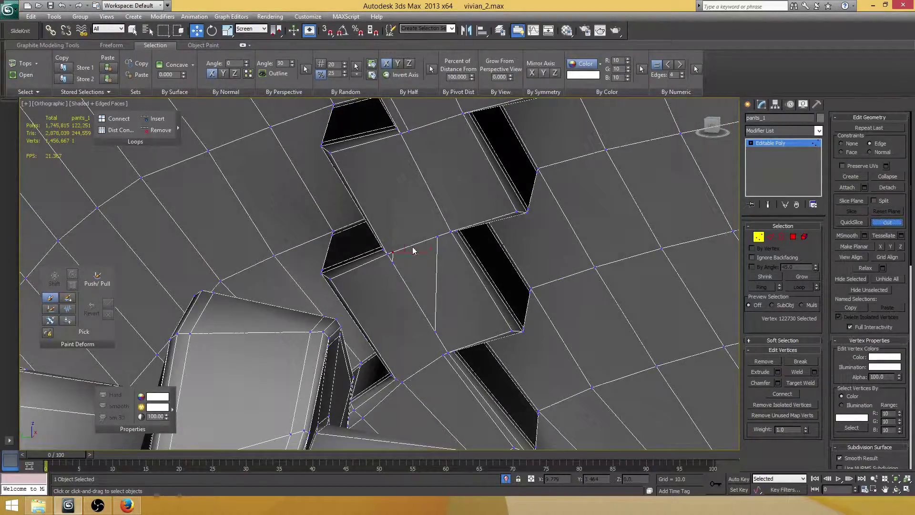
{"action": "middle_click_drag", "start_coordinate": [415, 249], "coordinate": [457, 230], "text": "alt"}
{"action": "scroll", "coordinate": [400, 258], "scroll_direction": "up", "scroll_amount": 2}
{"action": "left_click", "coordinate": [424, 242]}
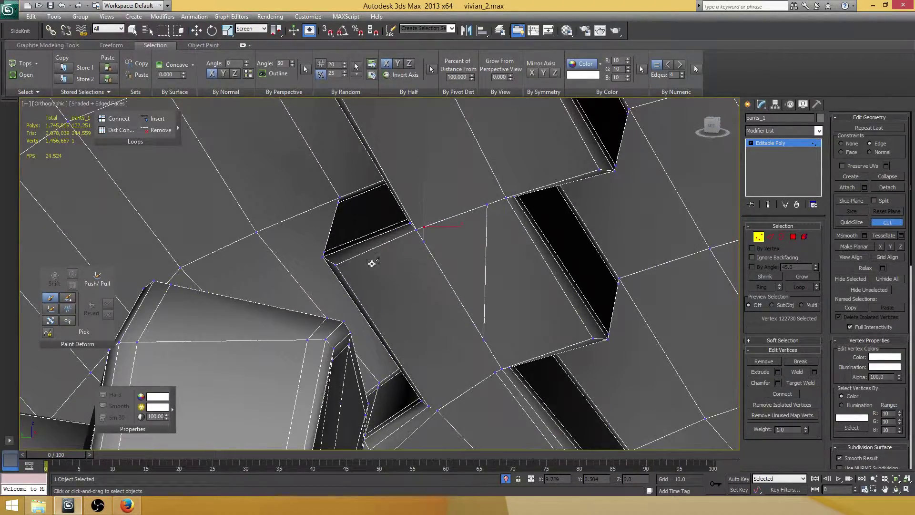
{"action": "left_click", "coordinate": [352, 269]}
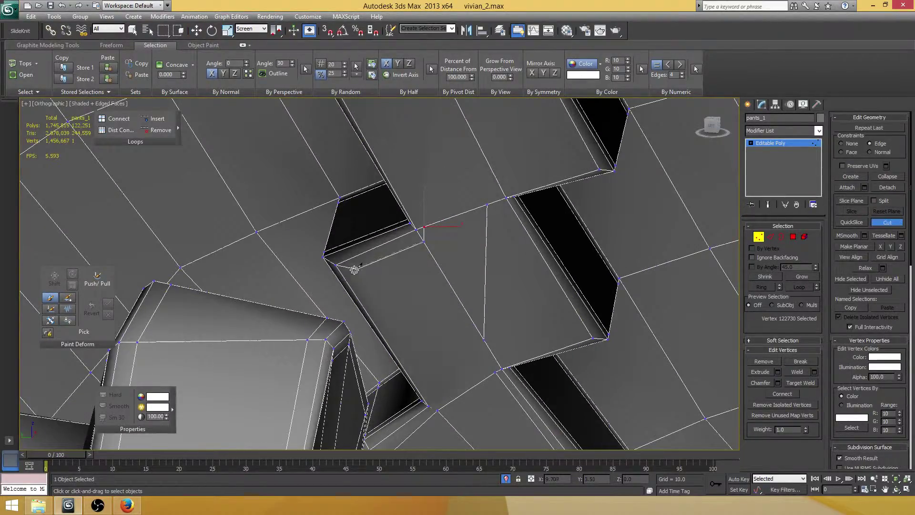
{"action": "left_click", "coordinate": [428, 405]}
{"action": "middle_click_drag", "start_coordinate": [427, 334], "coordinate": [431, 286]}
{"action": "key", "text": "w"}
- Connect the new inner corner vertex to the vertex beside the block's lower left corner
{"action": "left_click", "coordinate": [353, 230]}
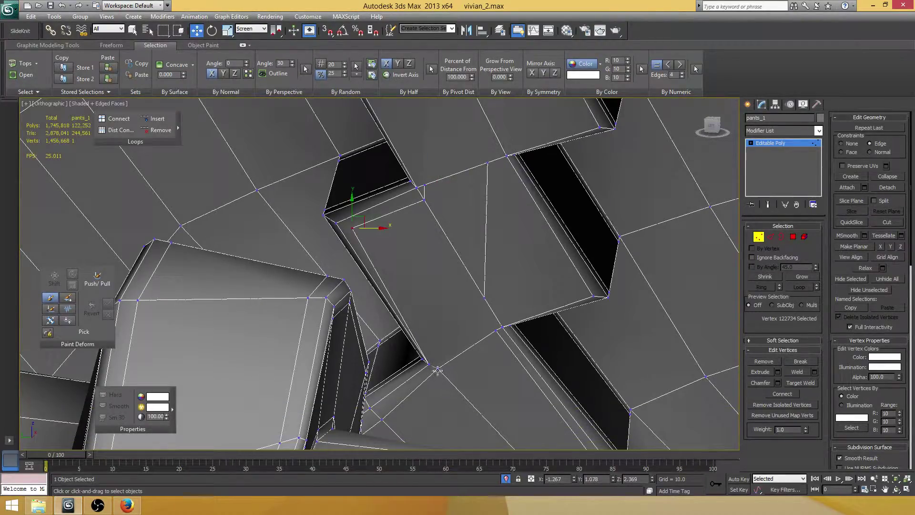
{"action": "left_click", "coordinate": [437, 369], "text": "ctrl"}
{"action": "left_click", "coordinate": [783, 394]}
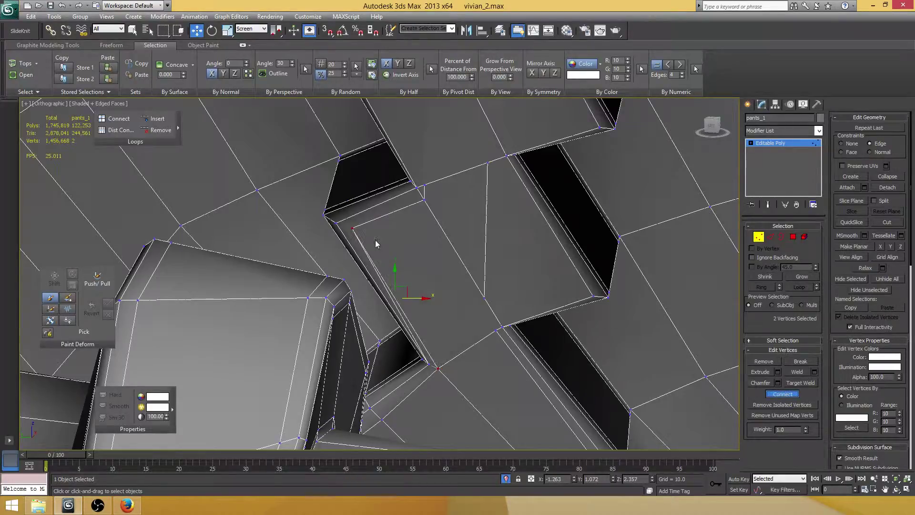
- Connect the inner left corner vertex of the second small step block to the vertex beside its outer left corner
{"action": "left_click", "coordinate": [352, 229]}
{"action": "left_click", "coordinate": [336, 224], "text": "ctrl"}
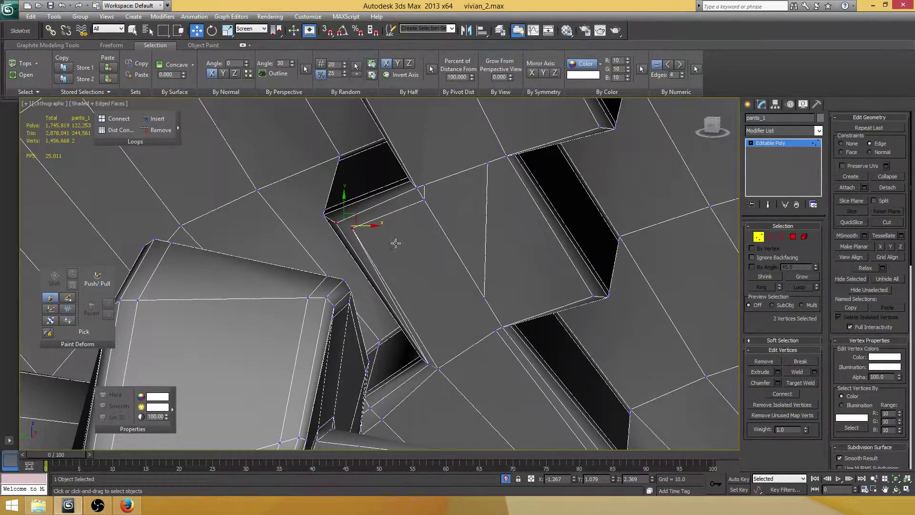
{"action": "left_click", "coordinate": [785, 395]}
- Remove the redundant lengthwise edge running close along the block's left side down to its lower left corner
{"action": "scroll", "coordinate": [382, 236], "scroll_direction": "up", "scroll_amount": 5}
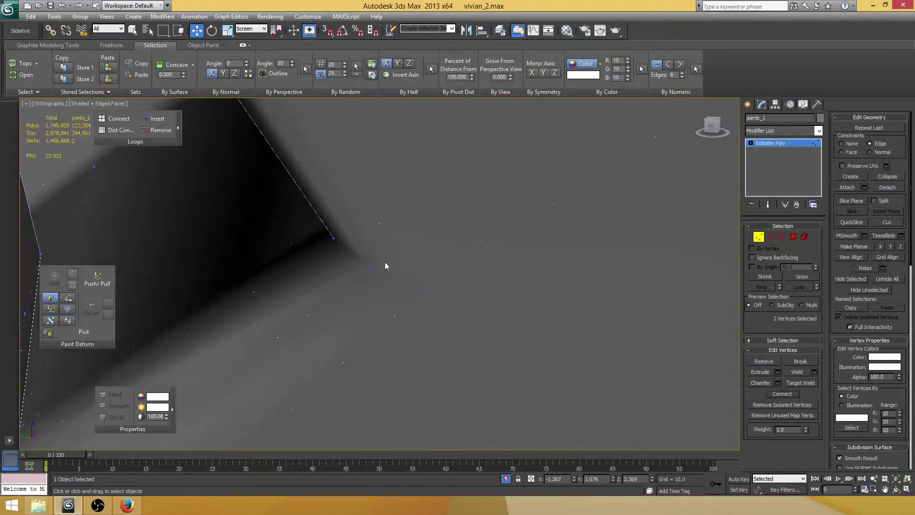
{"action": "scroll", "coordinate": [376, 275], "scroll_direction": "down", "scroll_amount": 5}
{"action": "left_click", "coordinate": [375, 270]}
{"action": "key", "text": "2"}
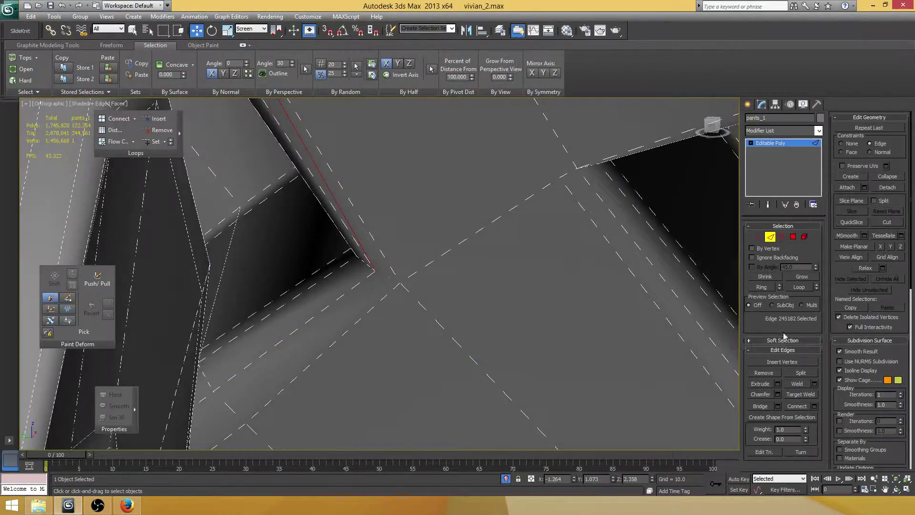
{"action": "left_click", "coordinate": [768, 372]}
{"action": "scroll", "coordinate": [376, 238], "scroll_direction": "down", "scroll_amount": 5}
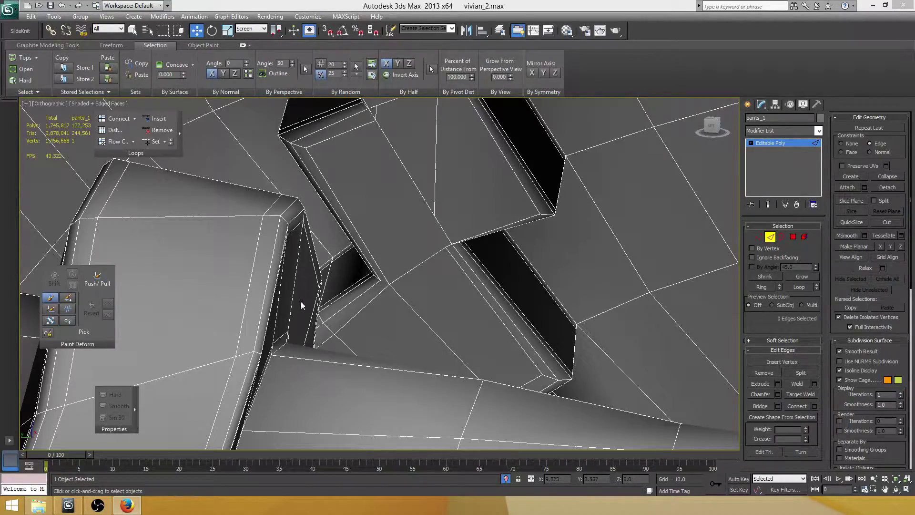
- Move the diagonal edge's upper vertex toward the block's upper right corner and its lower vertex down the middle edge, close to the lower junction
{"action": "scroll", "coordinate": [446, 300], "scroll_direction": "down", "scroll_amount": 4}
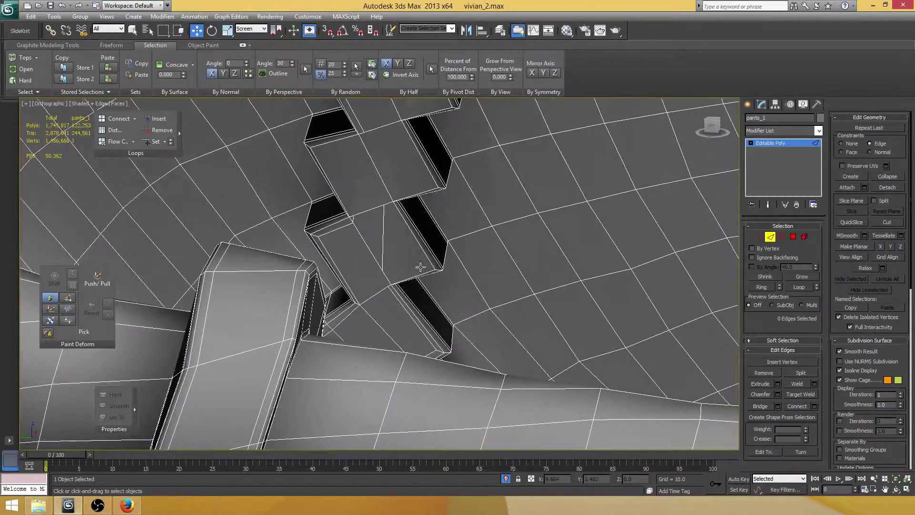
{"action": "scroll", "coordinate": [410, 272], "scroll_direction": "up", "scroll_amount": 5}
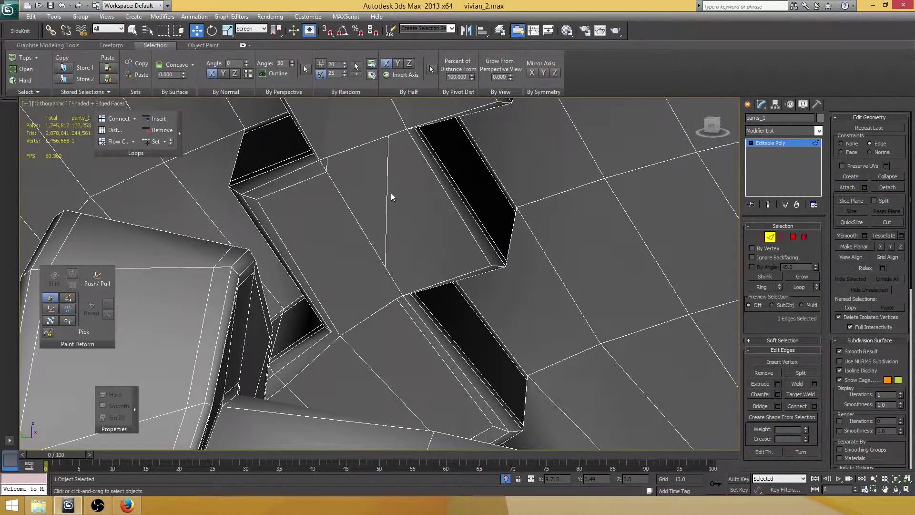
{"action": "key", "text": "1"}
{"action": "left_click", "coordinate": [408, 129]}
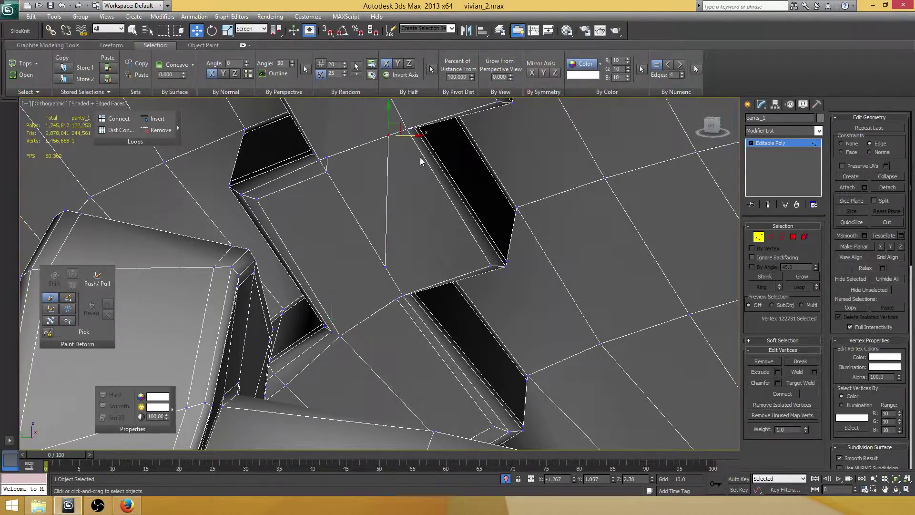
{"action": "middle_click_drag", "start_coordinate": [390, 176], "coordinate": [410, 134], "text": "alt"}
{"action": "left_click_drag", "start_coordinate": [410, 134], "coordinate": [422, 130]}
{"action": "left_click", "coordinate": [382, 270]}
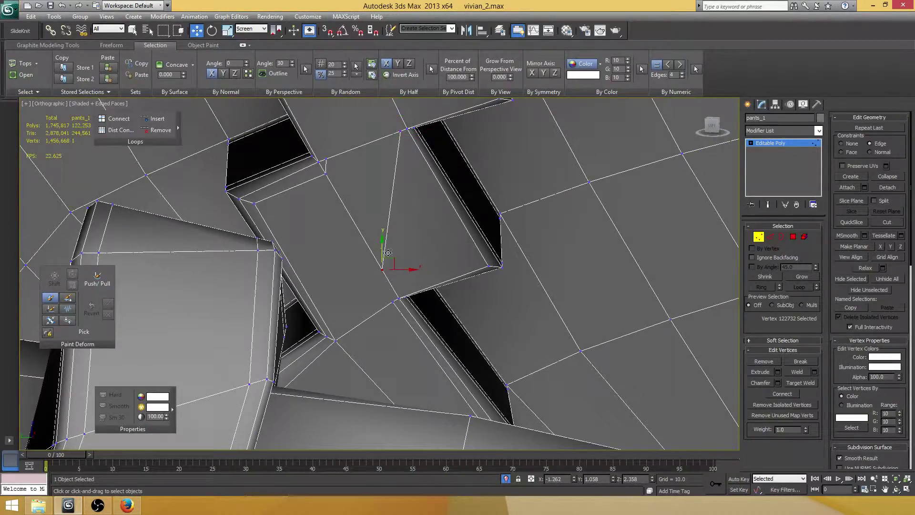
{"action": "left_click_drag", "start_coordinate": [384, 257], "coordinate": [394, 296]}
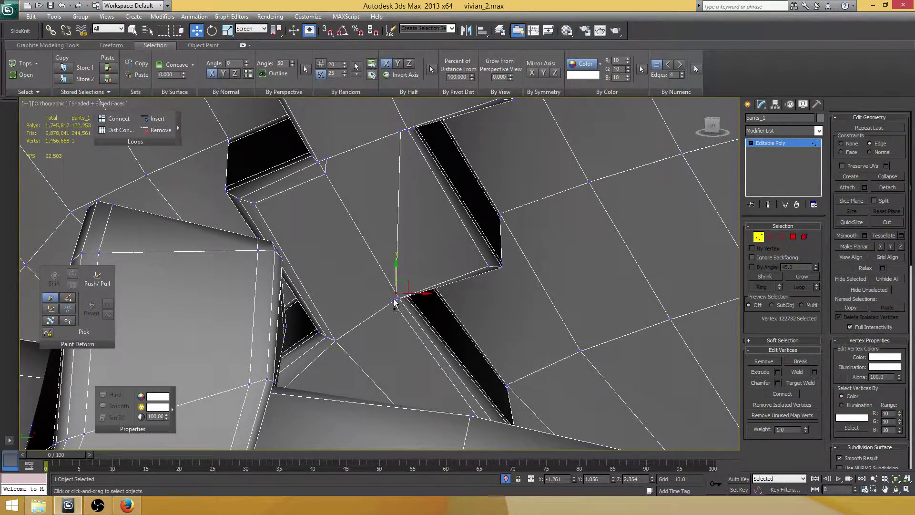
- Connect the moved lower vertex of the diagonal edge to the adjacent vertex at the block's lower junction
{"action": "left_click", "coordinate": [393, 301], "text": "ctrl"}
{"action": "middle_click_drag", "start_coordinate": [461, 293], "coordinate": [517, 303], "text": "alt"}
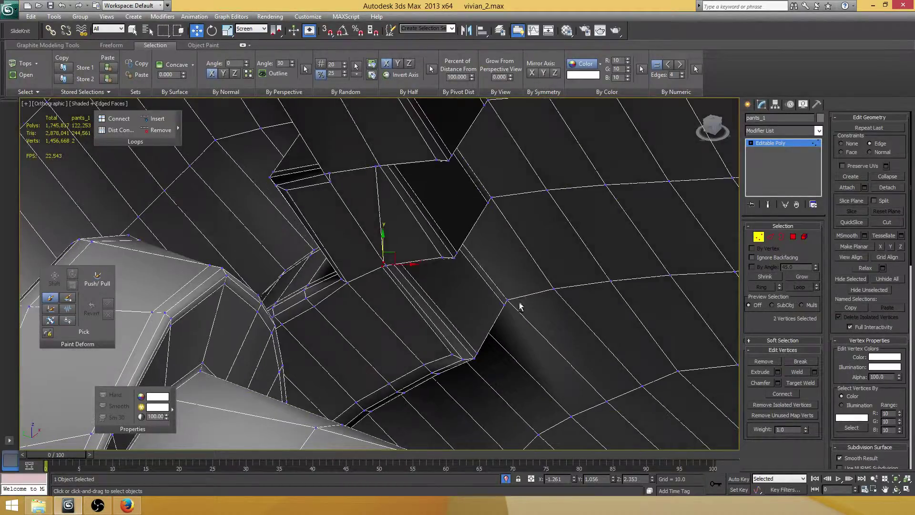
{"action": "key", "text": "ctrl+shift+e"}
- Connect the diagonal edge and the block's right lengthwise support edge with a single segment
{"action": "middle_click_drag", "start_coordinate": [424, 178], "coordinate": [380, 241], "text": "alt"}
{"action": "key", "text": "2"}
{"action": "left_click", "coordinate": [377, 269]}
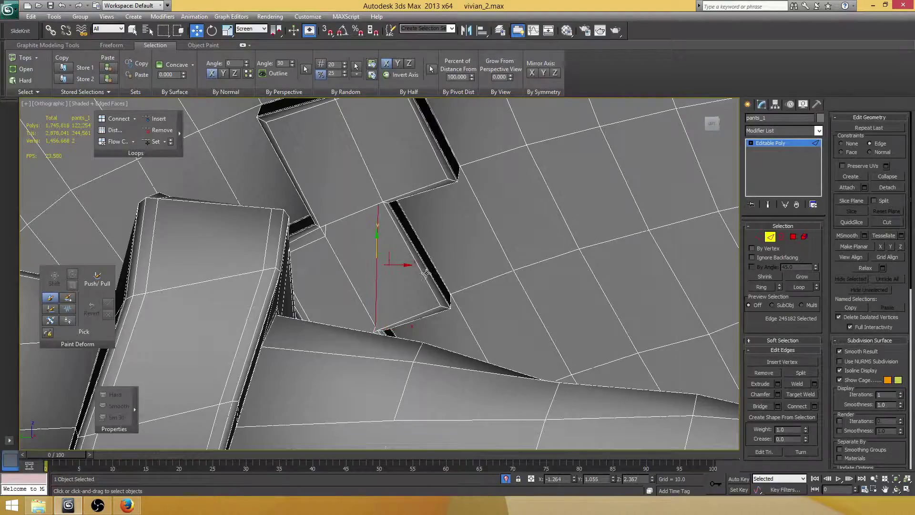
{"action": "left_click", "coordinate": [424, 276], "text": "ctrl"}
{"action": "middle_click_drag", "start_coordinate": [482, 244], "coordinate": [477, 248], "text": "alt"}
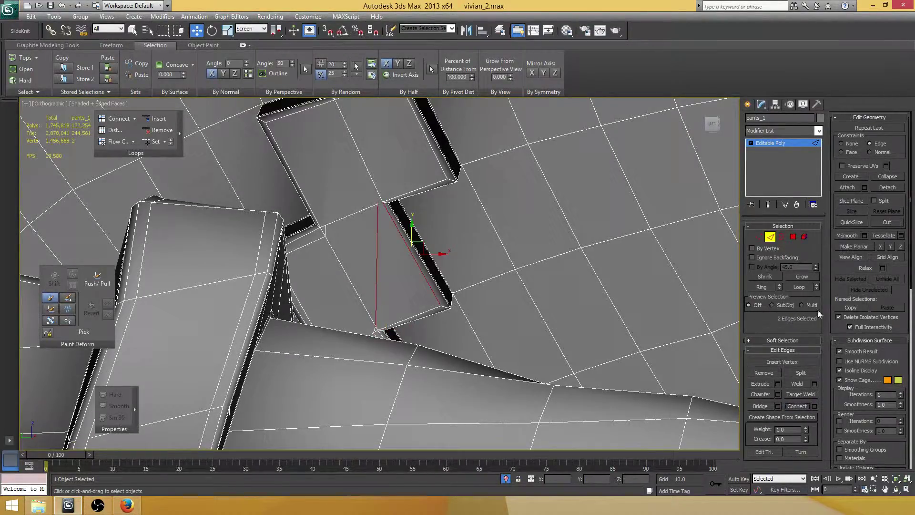
{"action": "left_click", "coordinate": [813, 404]}
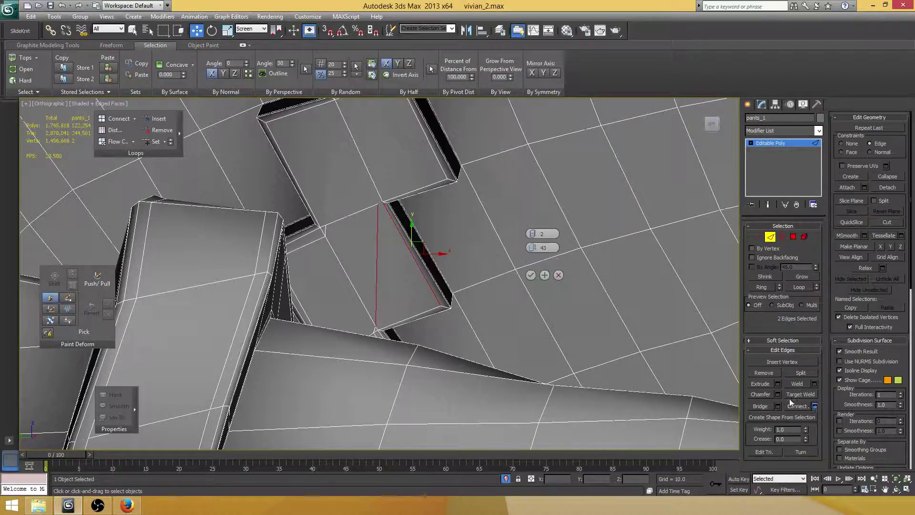
{"action": "left_click", "coordinate": [533, 236]}
{"action": "left_click", "coordinate": [531, 275]}
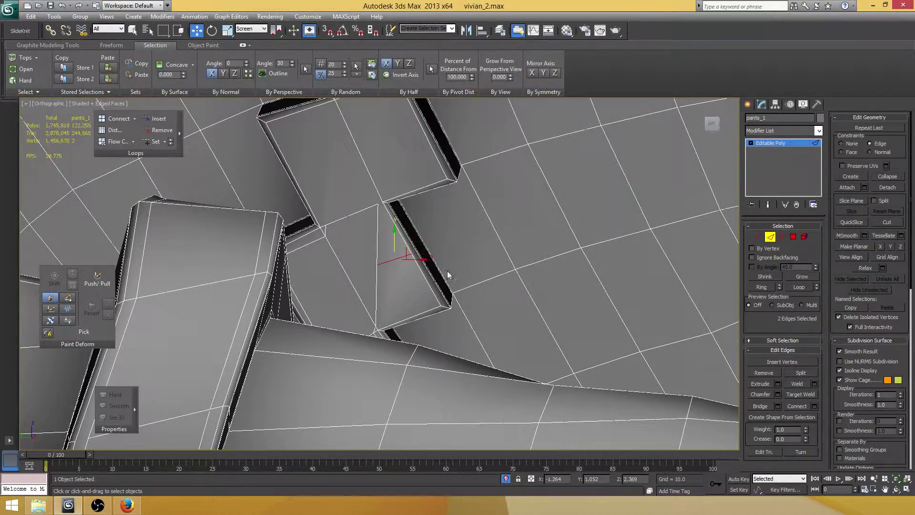
- Target weld the right end vertex of the new cross edge to the vertex beside the block's lower right corner
{"action": "key", "text": "1"}
{"action": "middle_click_drag", "start_coordinate": [448, 271], "coordinate": [408, 261]}
{"action": "left_click", "coordinate": [401, 248]}
{"action": "left_click", "coordinate": [796, 384]}
{"action": "left_click", "coordinate": [402, 248]}
{"action": "left_click", "coordinate": [430, 297]}
{"action": "scroll", "coordinate": [405, 252], "scroll_direction": "down", "scroll_amount": 5}
{"action": "key", "text": "w"}
- Move the new vertex on the diagonal edge outward to just inside the block's lower right corner to form a parallel support edge
{"action": "scroll", "coordinate": [408, 261], "scroll_direction": "up", "scroll_amount": 4}
{"action": "scroll", "coordinate": [416, 270], "scroll_direction": "up", "scroll_amount": 1}
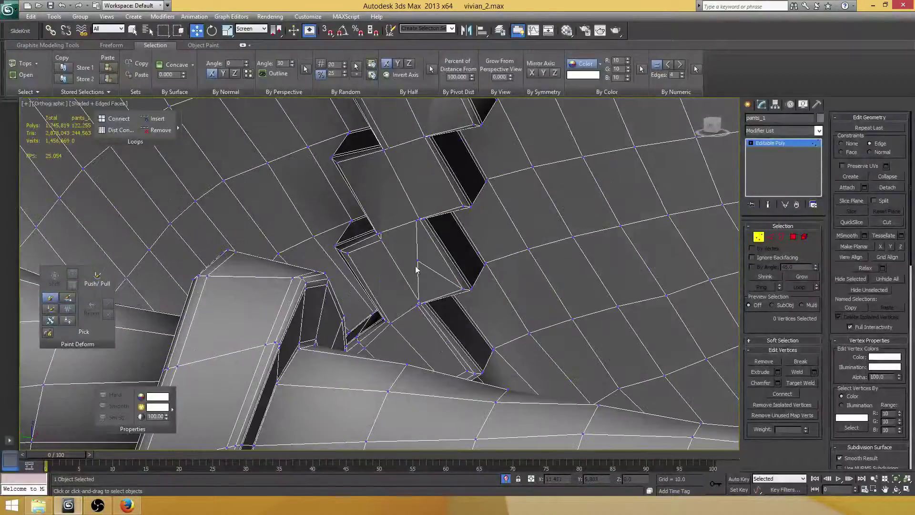
{"action": "left_click", "coordinate": [418, 262]}
{"action": "left_click_drag", "start_coordinate": [441, 261], "coordinate": [481, 258]}
{"action": "scroll", "coordinate": [457, 305], "scroll_direction": "up", "scroll_amount": 5}
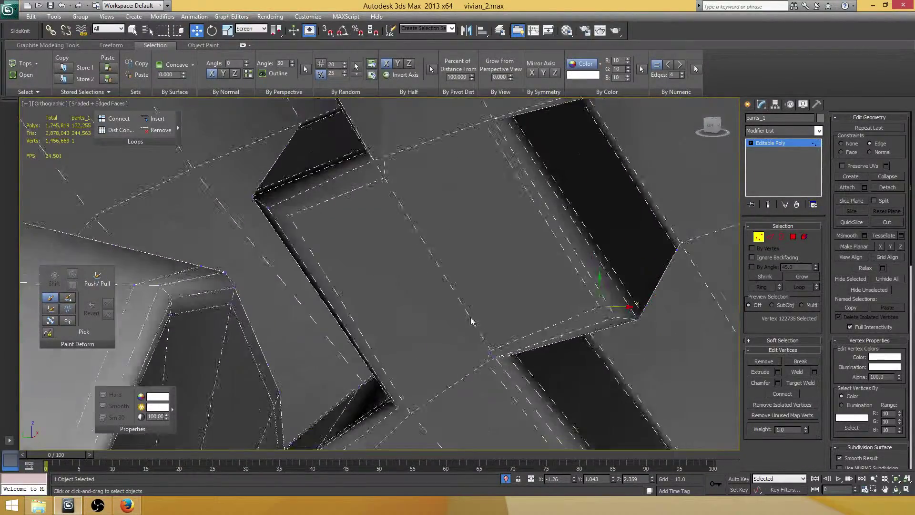
{"action": "scroll", "coordinate": [457, 300], "scroll_direction": "down", "scroll_amount": 5}
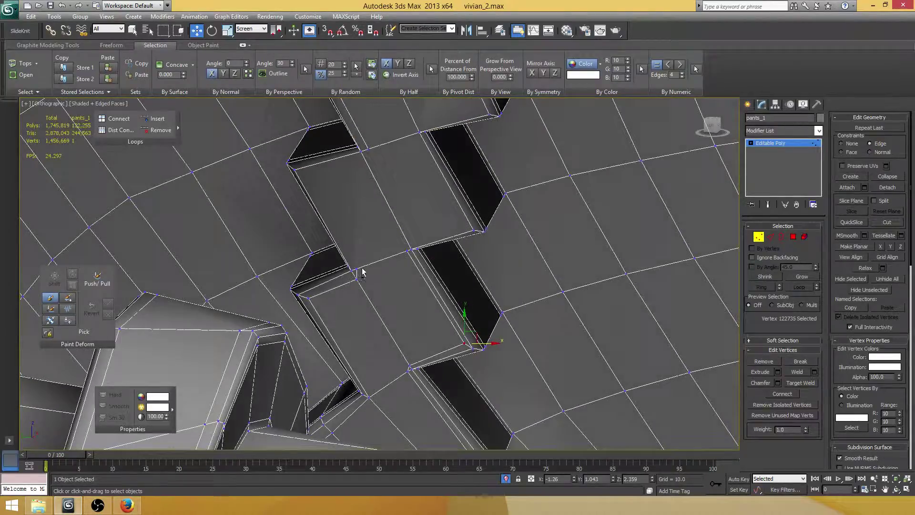
- Collapse the two vertices of the short edge where the block's middle edge meets its upper cross edge
{"action": "left_click", "coordinate": [356, 270]}
{"action": "scroll", "coordinate": [372, 270], "scroll_direction": "up", "scroll_amount": 2}
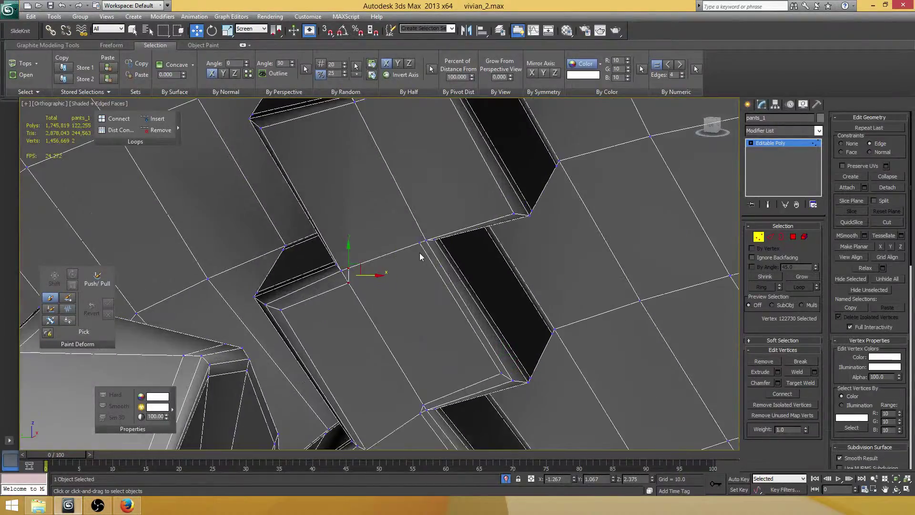
{"action": "scroll", "coordinate": [420, 253], "scroll_direction": "up", "scroll_amount": 2}
{"action": "mouse_move", "coordinate": [420, 253]}
{"action": "middle_mouse_down", "text": "alt"}
{"action": "mouse_move", "coordinate": [438, 237]}
{"action": "mouse_move", "coordinate": [422, 263]}
{"action": "middle_mouse_up", "text": "alt"}
{"action": "left_click", "coordinate": [886, 176]}
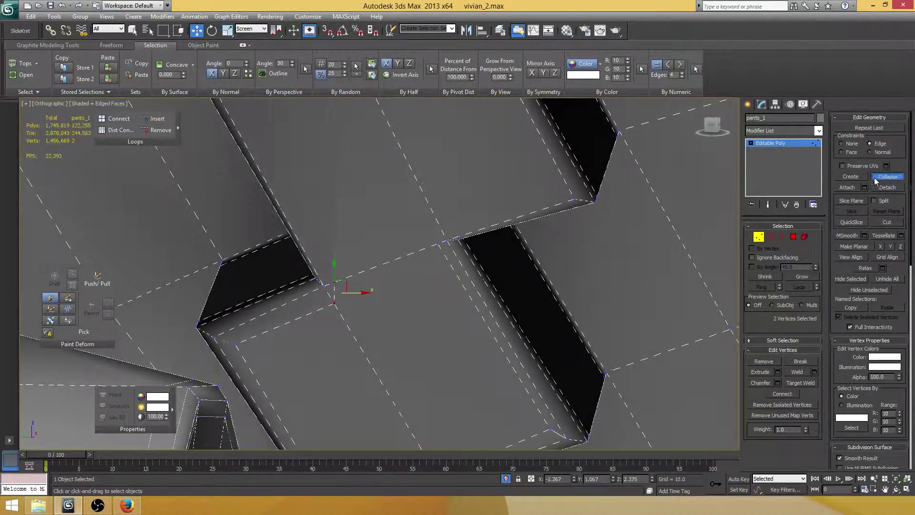
- Collapse the two close vertices at the lower end of the block's middle lengthwise edge into one
{"action": "scroll", "coordinate": [439, 246], "scroll_direction": "down", "scroll_amount": 3}
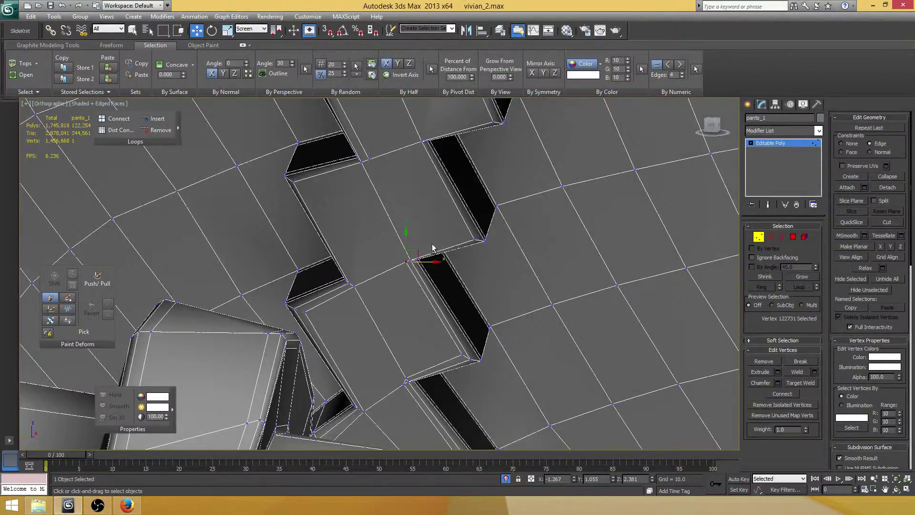
{"action": "middle_click_drag", "start_coordinate": [432, 248], "coordinate": [411, 280], "text": "alt"}
{"action": "scroll", "coordinate": [442, 243], "scroll_direction": "up", "scroll_amount": 2}
{"action": "scroll", "coordinate": [431, 256], "scroll_direction": "down", "scroll_amount": 4}
{"action": "middle_click_drag", "start_coordinate": [392, 326], "coordinate": [425, 249], "text": "alt"}
{"action": "scroll", "coordinate": [407, 205], "scroll_direction": "up", "scroll_amount": 2}
{"action": "scroll", "coordinate": [424, 249], "scroll_direction": "up", "scroll_amount": 4}
{"action": "left_click", "coordinate": [458, 218]}
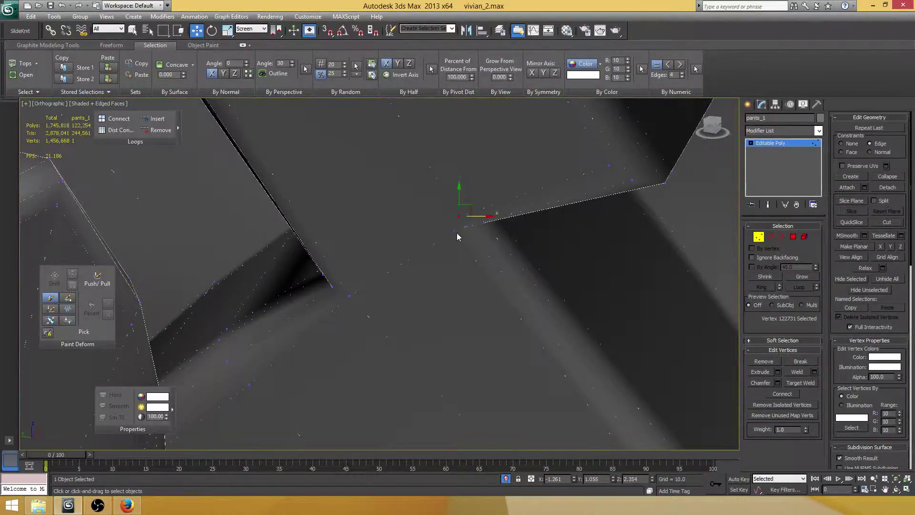
{"action": "left_click", "coordinate": [454, 232], "text": "ctrl"}
{"action": "scroll", "coordinate": [460, 231], "scroll_direction": "down", "scroll_amount": 5}
{"action": "middle_click_drag", "start_coordinate": [463, 224], "coordinate": [458, 272]}
{"action": "left_click", "coordinate": [890, 177]}
- Try to cut a diagonal edge across the next step block between its upper cross edge and its lower junction vertex
{"action": "middle_click_drag", "start_coordinate": [384, 251], "coordinate": [406, 286], "text": "alt"}
{"action": "scroll", "coordinate": [389, 285], "scroll_direction": "down", "scroll_amount": 4}
{"action": "scroll", "coordinate": [415, 280], "scroll_direction": "up", "scroll_amount": 4}
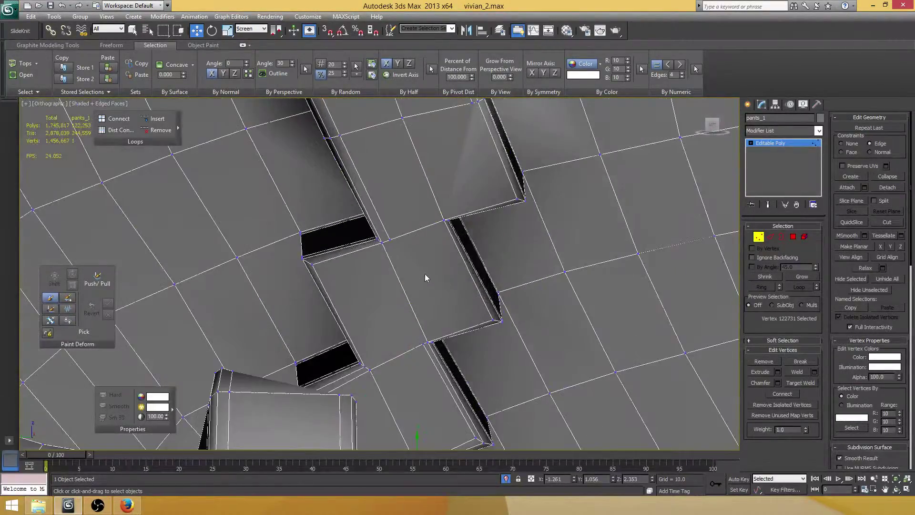
{"action": "left_click", "coordinate": [887, 222]}
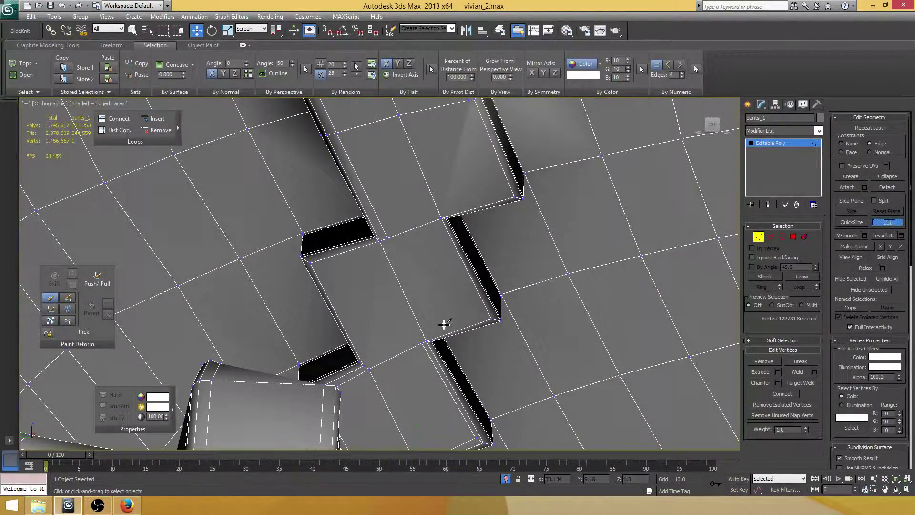
{"action": "middle_click_drag", "start_coordinate": [408, 269], "coordinate": [358, 295]}
{"action": "scroll", "coordinate": [358, 295], "scroll_direction": "up", "scroll_amount": 4}
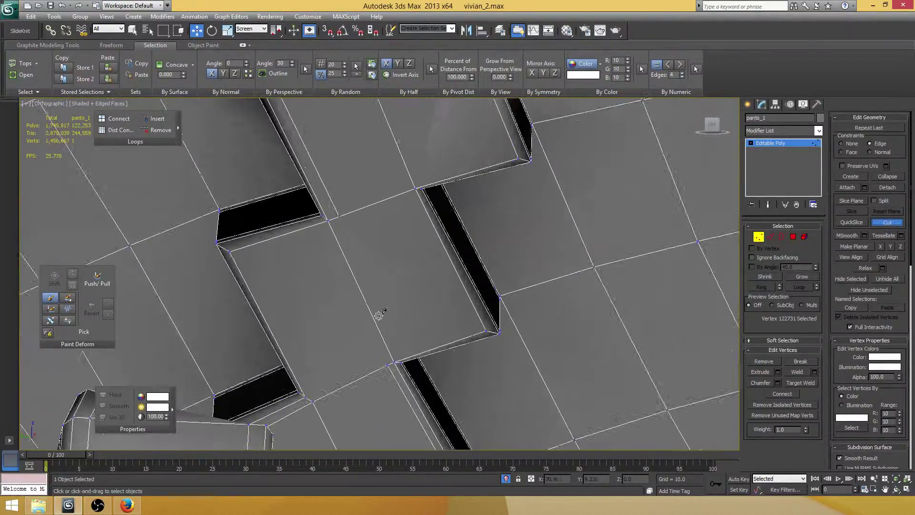
{"action": "key", "text": "F3"}
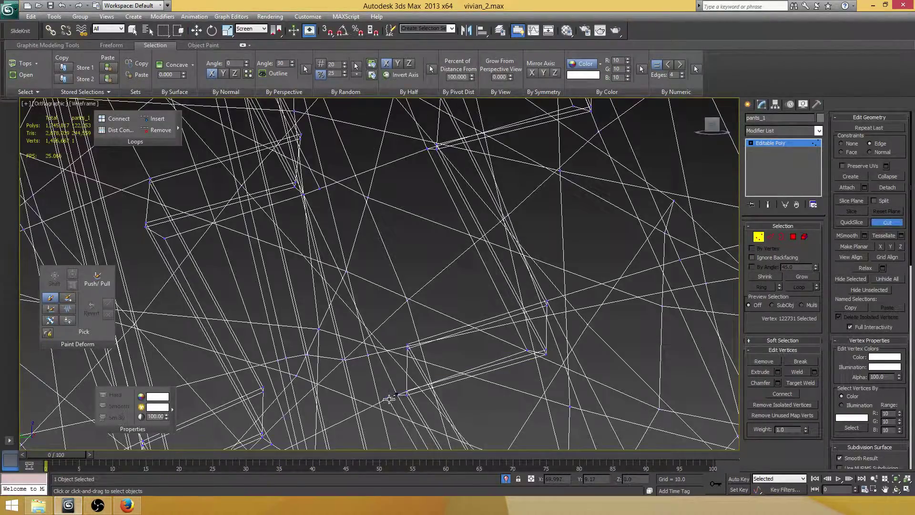
{"action": "key", "text": "F3"}
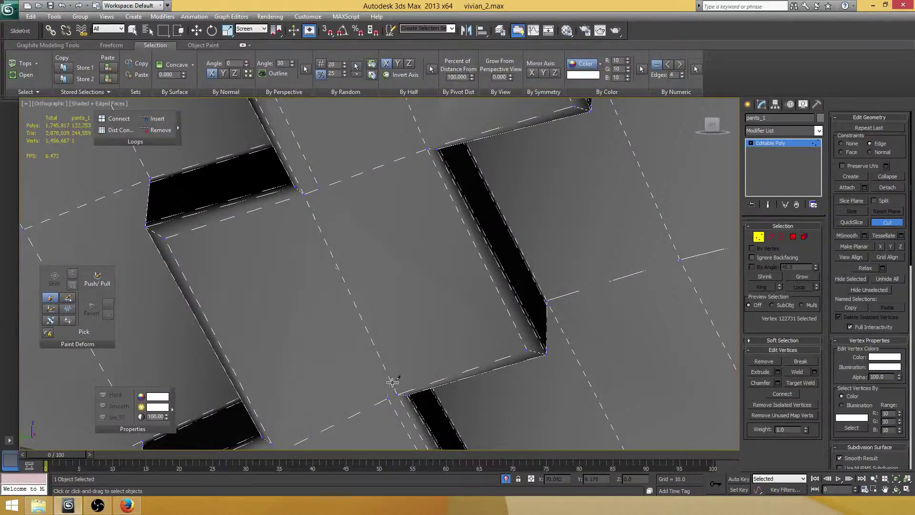
{"action": "key", "text": "F3"}
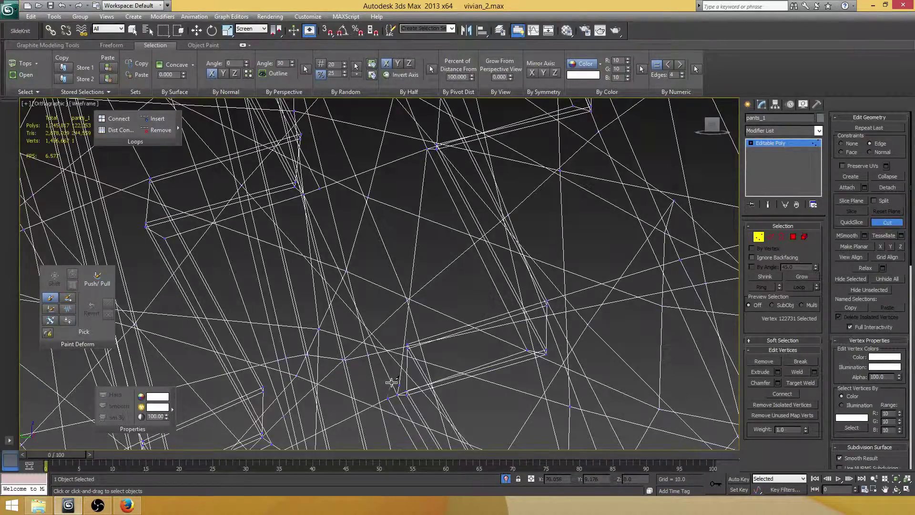
{"action": "middle_click_drag", "start_coordinate": [395, 292], "coordinate": [391, 281]}
{"action": "left_click", "coordinate": [393, 293]}
{"action": "right_click", "coordinate": [395, 357]}
{"action": "key", "text": "F3"}
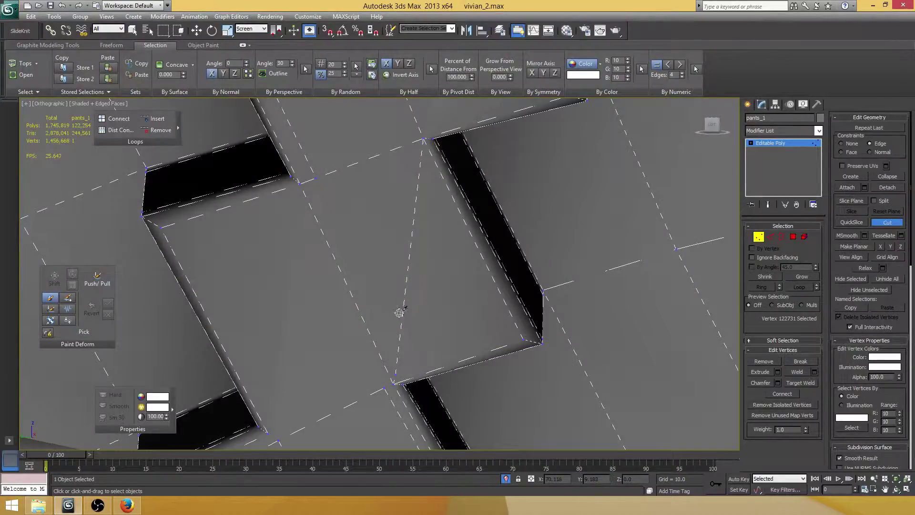
- End the cut and undo the diagonal edge on the next step block
{"action": "key", "text": "F3"}
{"action": "mouse_move", "coordinate": [383, 319]}
{"action": "middle_mouse_down"}
{"action": "mouse_move", "coordinate": [372, 280]}
{"action": "mouse_move", "coordinate": [381, 237]}
{"action": "middle_mouse_up"}
{"action": "scroll", "coordinate": [383, 329], "scroll_direction": "up", "scroll_amount": 2}
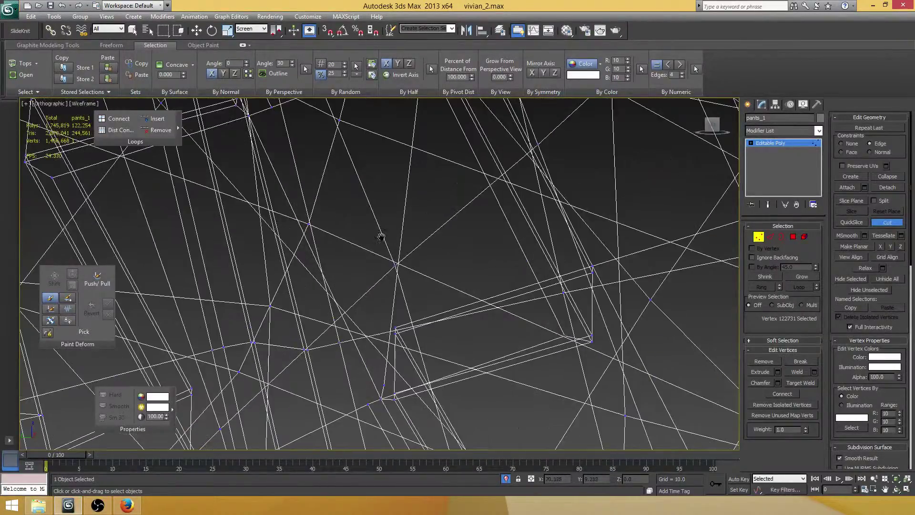
{"action": "right_click", "coordinate": [403, 335]}
{"action": "key", "text": "ctrl+z"}
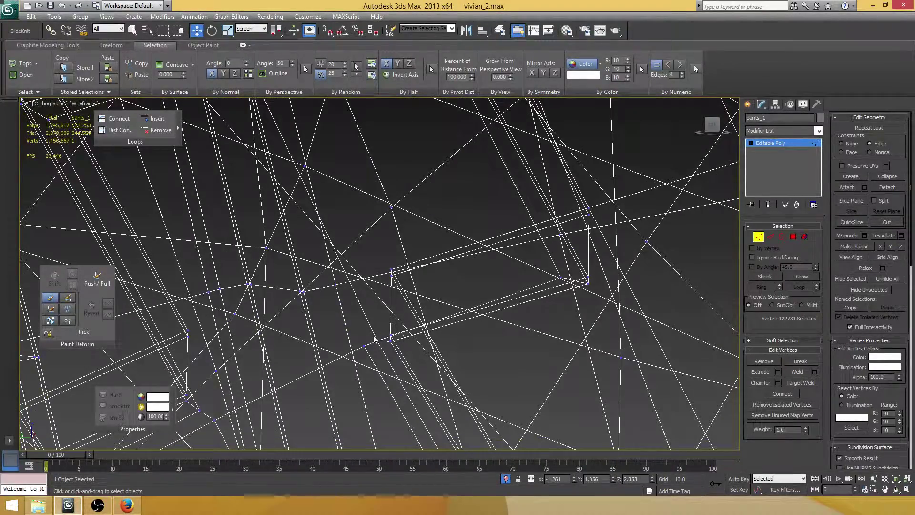
- Connect the next block's middle lengthwise edge and the short edge at its lower end with 1 segment, pinch 0 and slide 0
{"action": "key", "text": "F3"}
{"action": "key", "text": "2"}
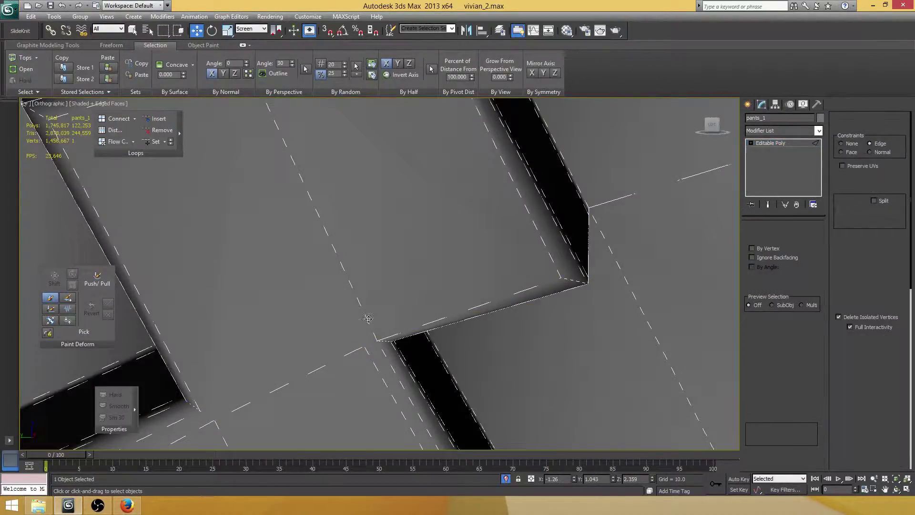
{"action": "left_click", "coordinate": [375, 339]}
{"action": "left_click", "coordinate": [372, 342], "text": "ctrl"}
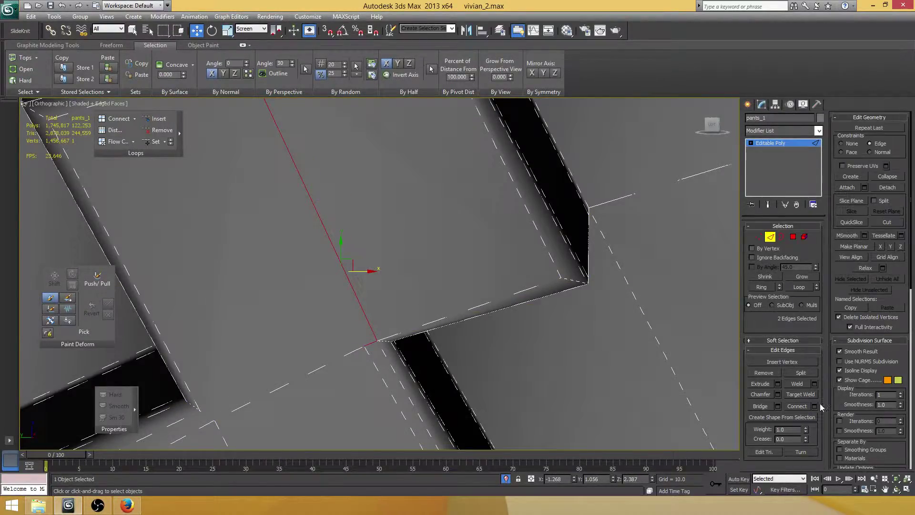
{"action": "left_click", "coordinate": [815, 406]}
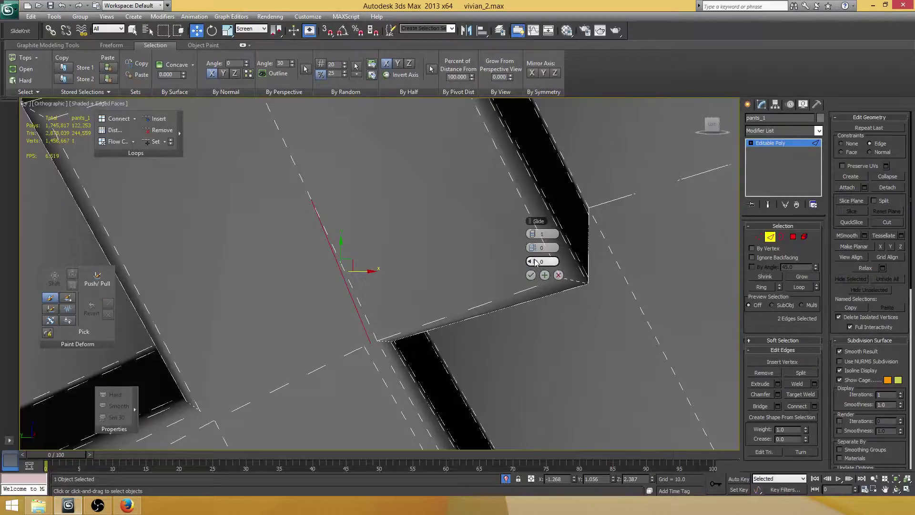
{"action": "left_click", "coordinate": [531, 274]}
- Target-weld the new vertex on the short edge at the block's lower end onto the adjacent vertex of the lower cross edge
{"action": "middle_click_drag", "start_coordinate": [373, 348], "coordinate": [365, 306]}
{"action": "scroll", "coordinate": [364, 306], "scroll_direction": "up", "scroll_amount": 3}
{"action": "key", "text": "1"}
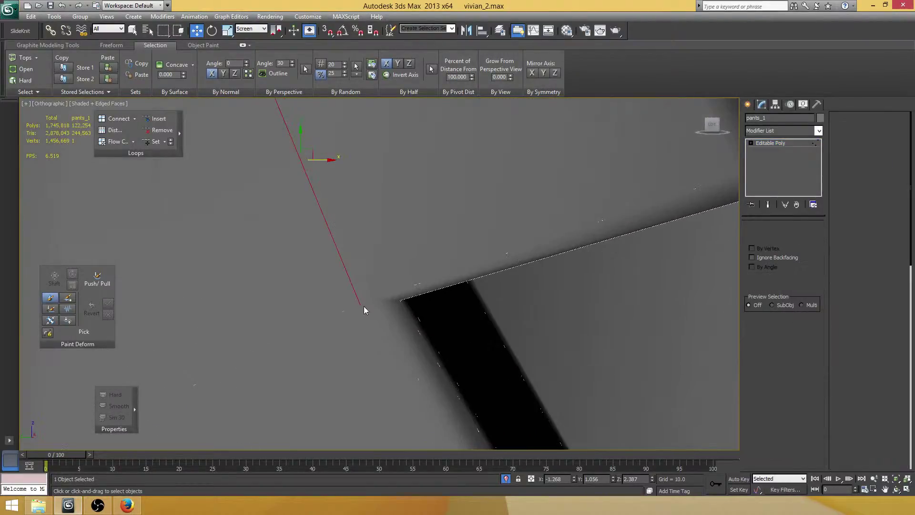
{"action": "key", "text": "F3"}
{"action": "left_click", "coordinate": [361, 305]}
{"action": "left_click", "coordinate": [793, 383]}
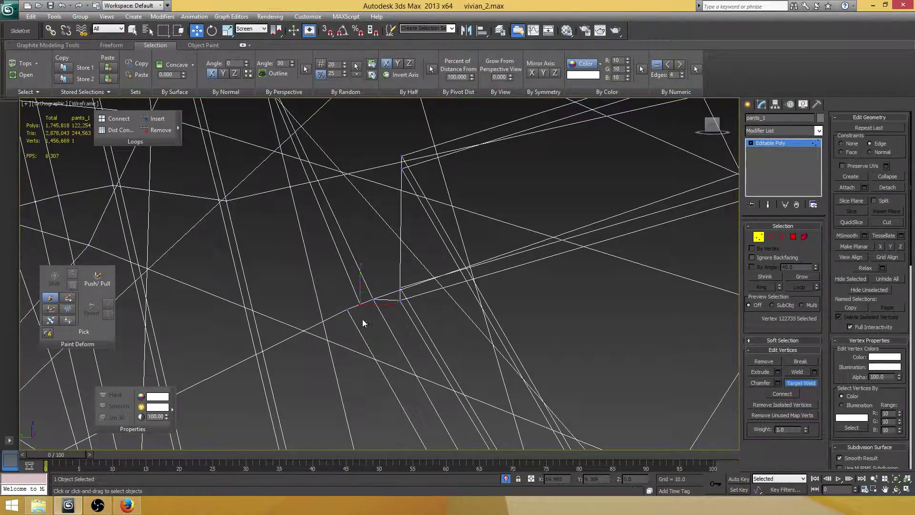
{"action": "left_click", "coordinate": [361, 305]}
{"action": "left_click", "coordinate": [347, 309]}
{"action": "key", "text": "w"}
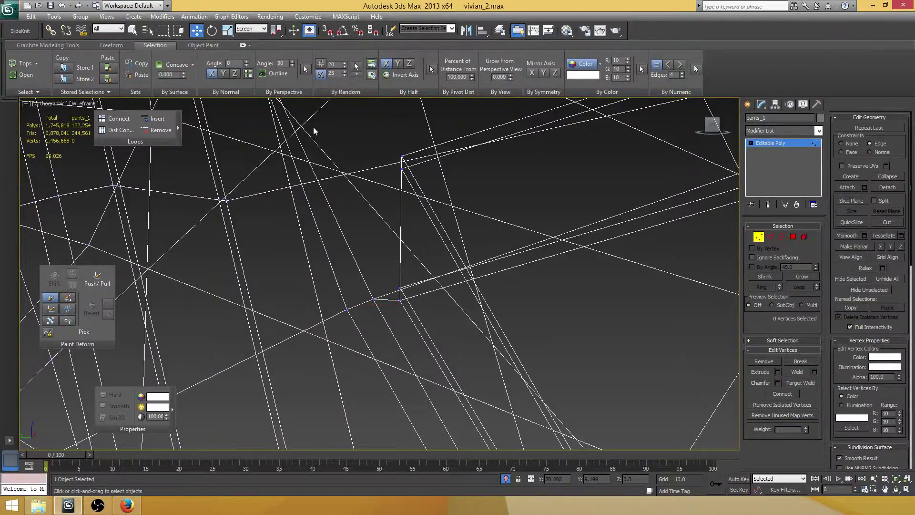
- Slide the new vertex on the block's middle lengthwise edge down along the edge, close to the lower junction
{"action": "middle_click_drag", "start_coordinate": [312, 125], "coordinate": [361, 216]}
{"action": "scroll", "coordinate": [326, 150], "scroll_direction": "down", "scroll_amount": 2}
{"action": "left_click", "coordinate": [323, 170]}
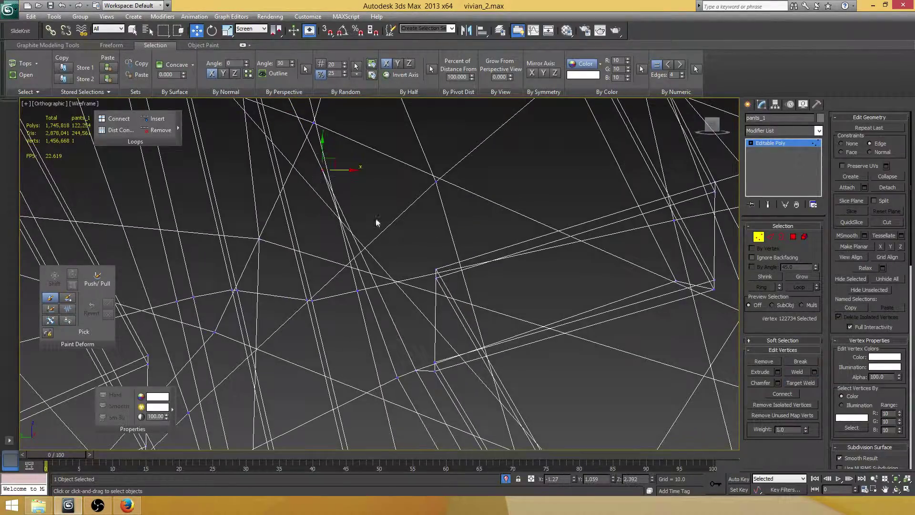
{"action": "key", "text": "F3"}
{"action": "key", "text": "F3"}
{"action": "key", "text": "F3"}
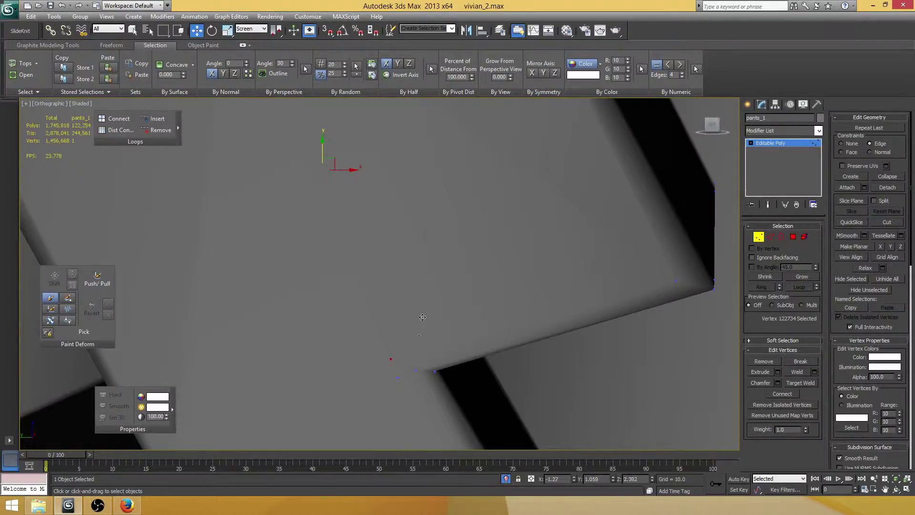
{"action": "key", "text": "F3"}
{"action": "key", "text": "F3"}
{"action": "key", "text": "F3"}
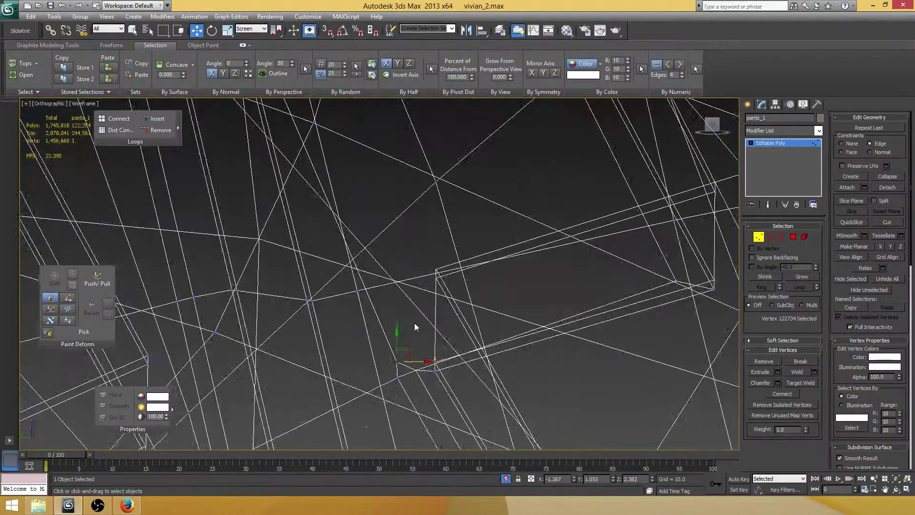
- Cut an inset support edge across the left half of the block, from just below the upper junction to the corner and down to the lower cross edge
{"action": "scroll", "coordinate": [323, 269], "scroll_direction": "down", "scroll_amount": 2}
{"action": "key", "text": "F3"}
{"action": "key", "text": "F3"}
{"action": "mouse_move", "coordinate": [331, 259]}
{"action": "middle_mouse_down"}
{"action": "mouse_move", "coordinate": [359, 287]}
{"action": "mouse_move", "coordinate": [382, 248]}
{"action": "middle_mouse_up"}
{"action": "key", "text": "F3"}
{"action": "key", "text": "F4"}
{"action": "left_click", "coordinate": [887, 222]}
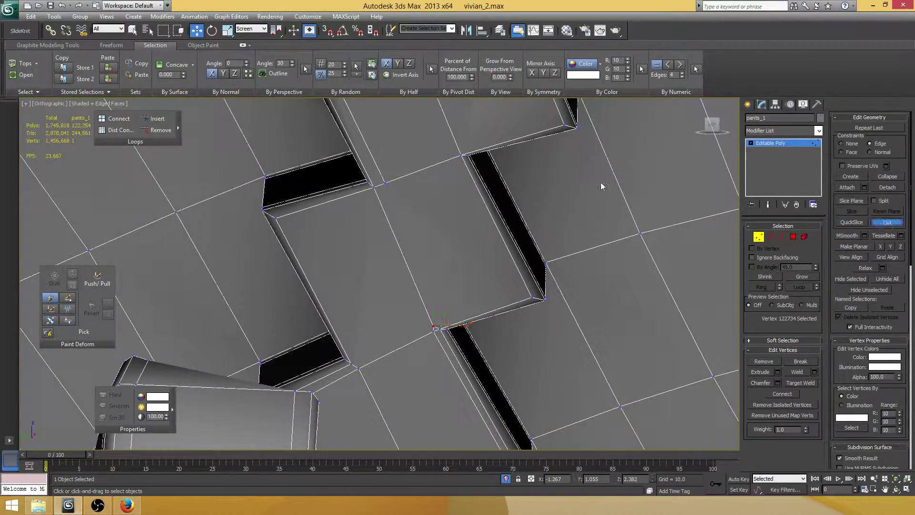
{"action": "left_click", "coordinate": [377, 194]}
{"action": "left_click", "coordinate": [276, 218]}
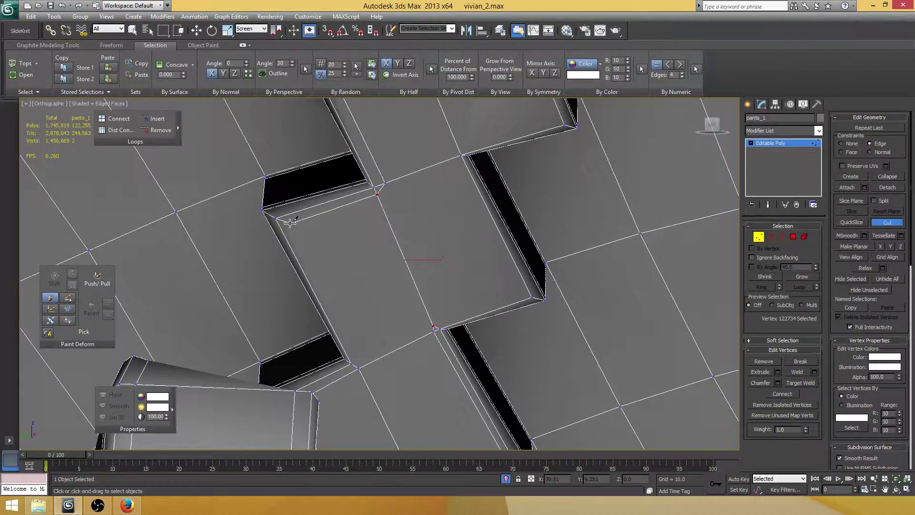
{"action": "left_click", "coordinate": [290, 224]}
{"action": "left_click", "coordinate": [353, 364]}
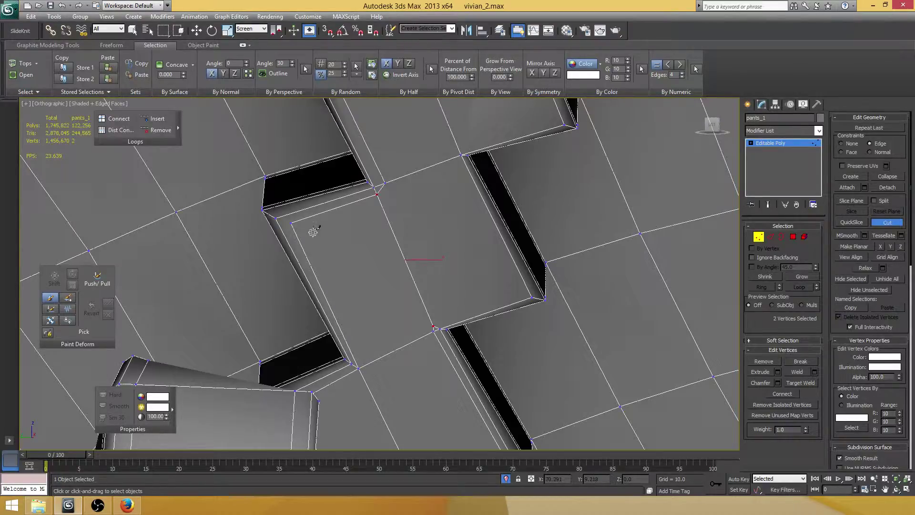
{"action": "key", "text": "w"}
- Connect the inset corner vertex to the block's upper-left corner vertex, and collapse the two close vertices at the middle edge's upper end
{"action": "left_click", "coordinate": [290, 223]}
{"action": "left_click", "coordinate": [275, 217], "text": "ctrl"}
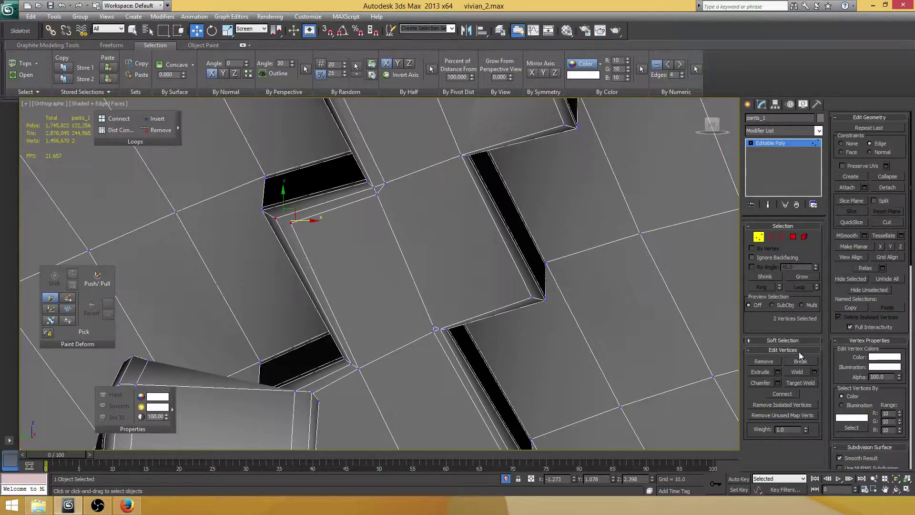
{"action": "left_click", "coordinate": [787, 394]}
{"action": "left_click", "coordinate": [384, 184]}
{"action": "left_click", "coordinate": [377, 195], "text": "ctrl"}
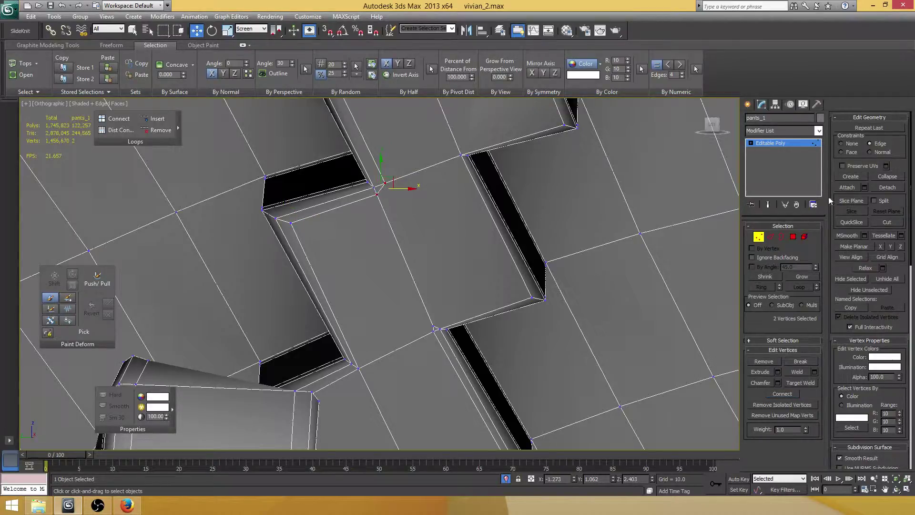
{"action": "left_click", "coordinate": [886, 177]}
- Save the scene, and collapse the two close vertices at the lower end of the block's middle lengthwise edge into one
{"action": "left_click", "coordinate": [433, 328]}
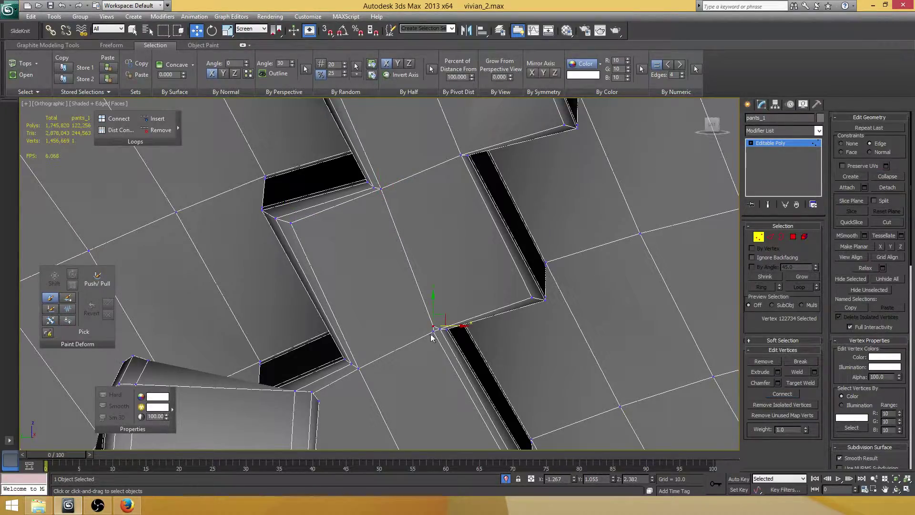
{"action": "scroll", "coordinate": [438, 326], "scroll_direction": "down", "scroll_amount": 3}
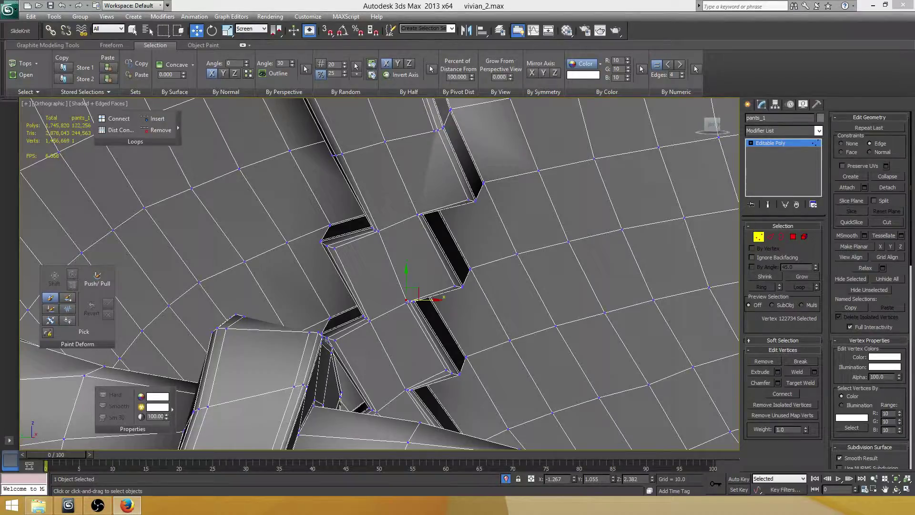
{"action": "key", "text": "ctrl+s"}
{"action": "scroll", "coordinate": [382, 281], "scroll_direction": "up", "scroll_amount": 5}
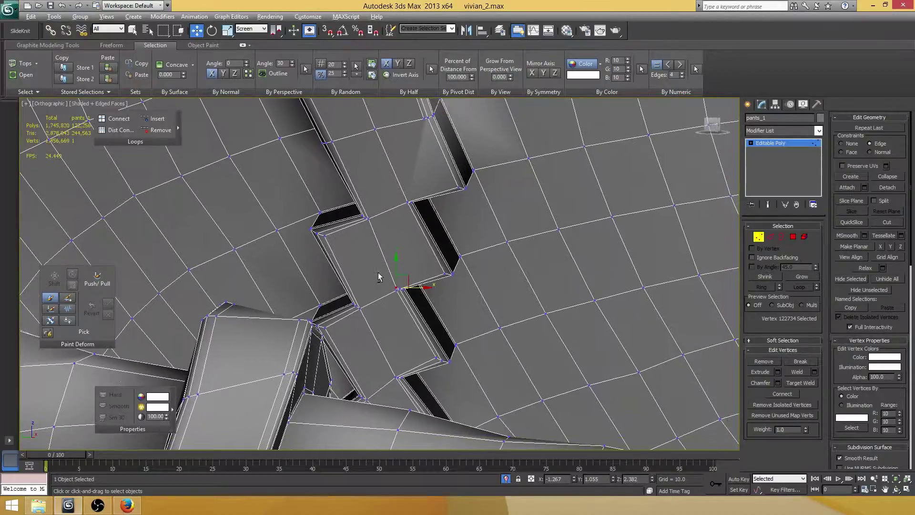
{"action": "scroll", "coordinate": [395, 282], "scroll_direction": "down", "scroll_amount": 5}
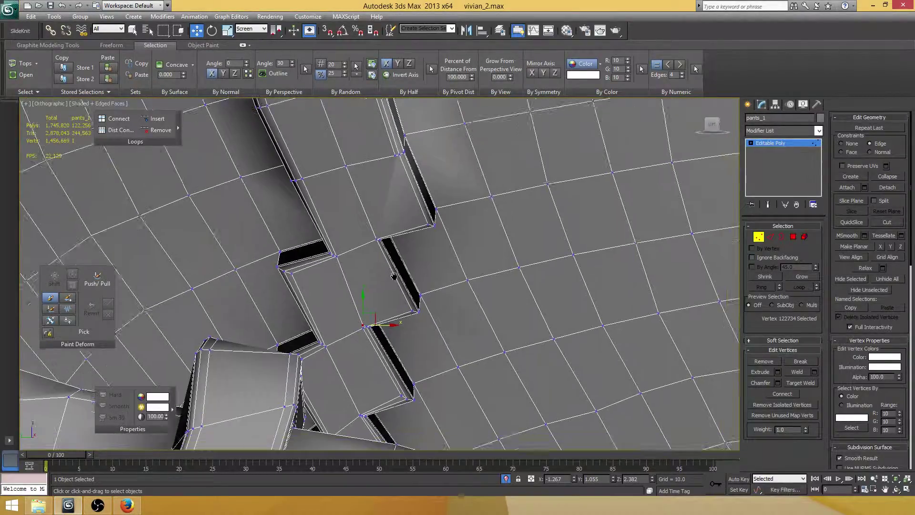
{"action": "scroll", "coordinate": [343, 306], "scroll_direction": "up", "scroll_amount": 5}
{"action": "left_click", "coordinate": [310, 363], "text": "ctrl"}
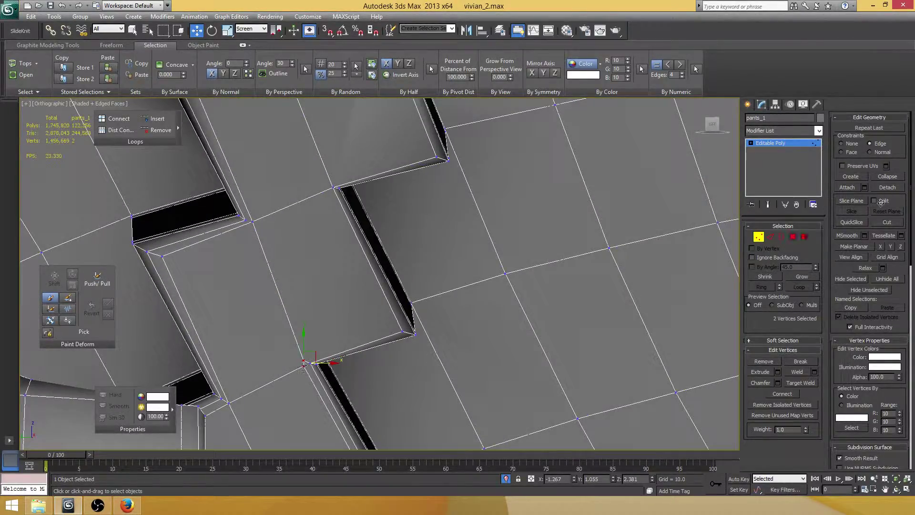
{"action": "key", "text": "ctrl+alt+c"}
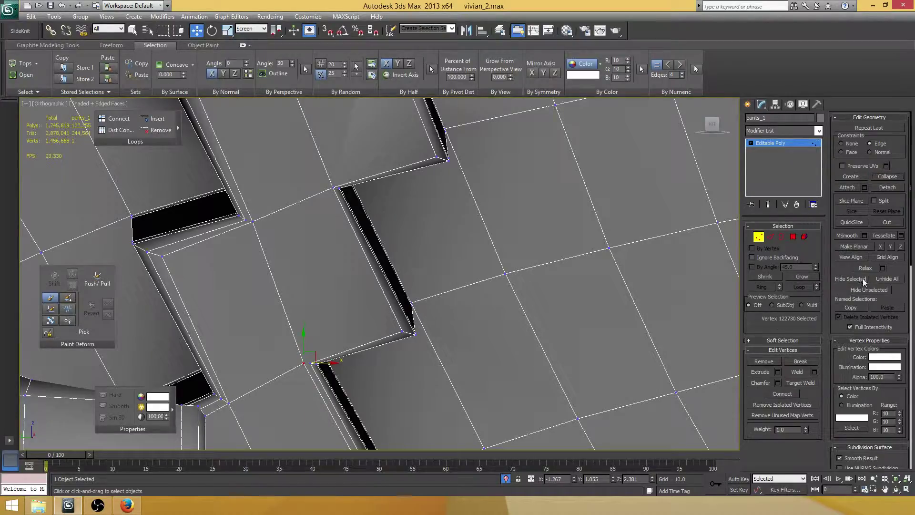
- Cut an inset support edge from the block's lower junction to just inside its lower-right corner, then up beside the long side to the upper cross edge
{"action": "left_click", "coordinate": [886, 222]}
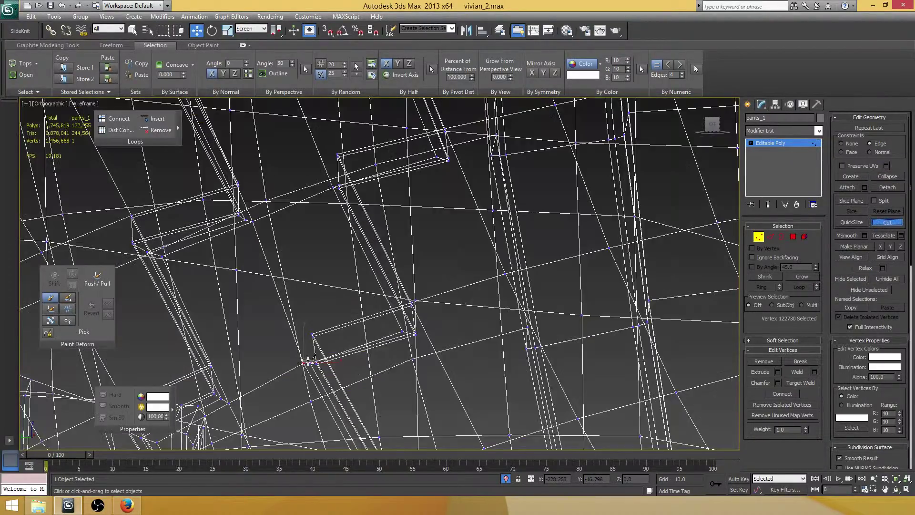
{"action": "key", "text": "F3"}
{"action": "key", "text": "F3"}
{"action": "left_click", "coordinate": [304, 361]}
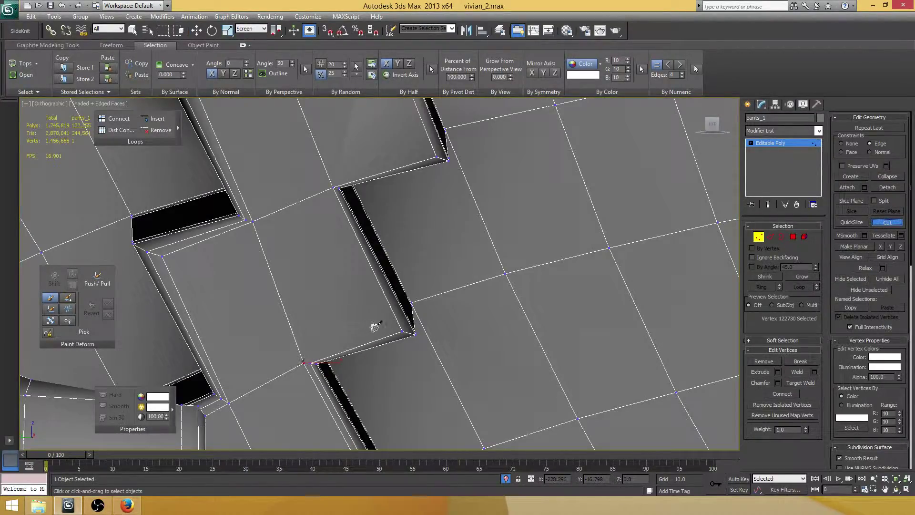
{"action": "left_click", "coordinate": [381, 327]}
{"action": "left_click", "coordinate": [403, 331]}
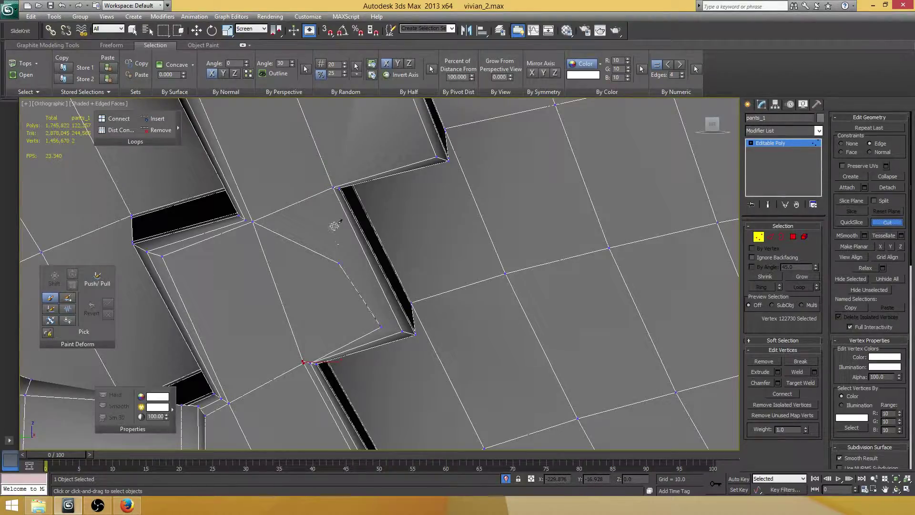
{"action": "left_click", "coordinate": [330, 188]}
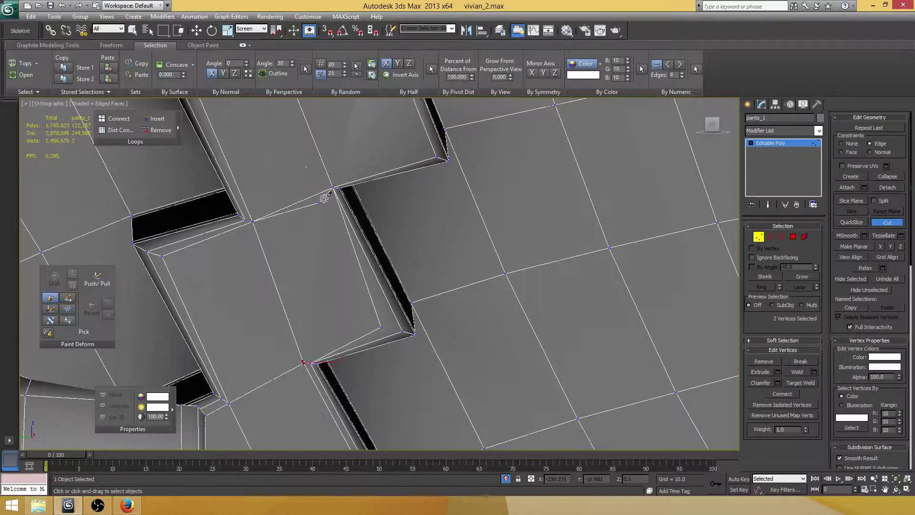
{"action": "key", "text": "ctrl+z"}
{"action": "left_click", "coordinate": [359, 289]}
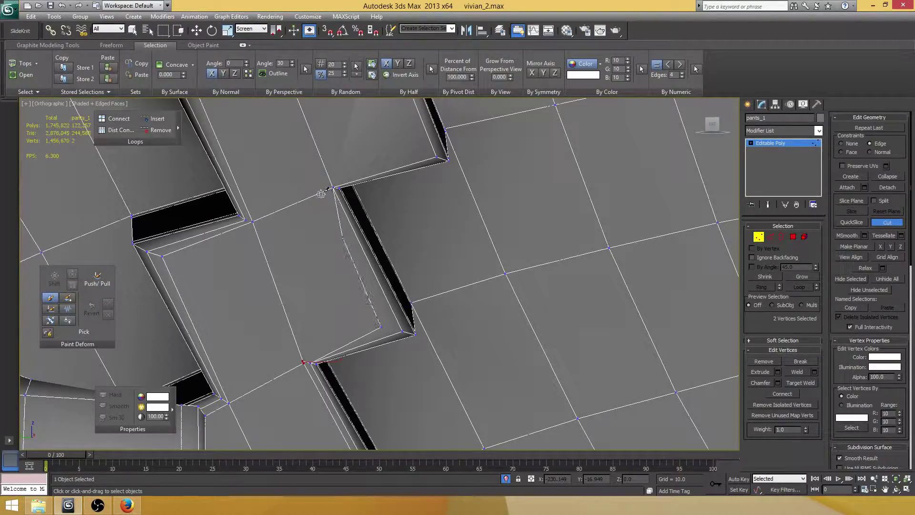
{"action": "left_click", "coordinate": [320, 193]}
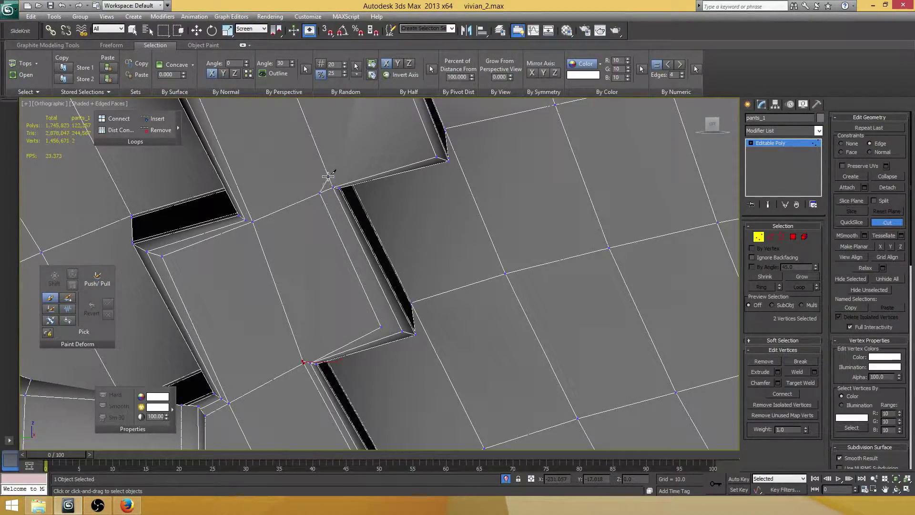
- Continue the cut onto the block above, running just inside its lower stepped edge toward the outer corner, and end the cut
{"action": "left_click", "coordinate": [328, 176]}
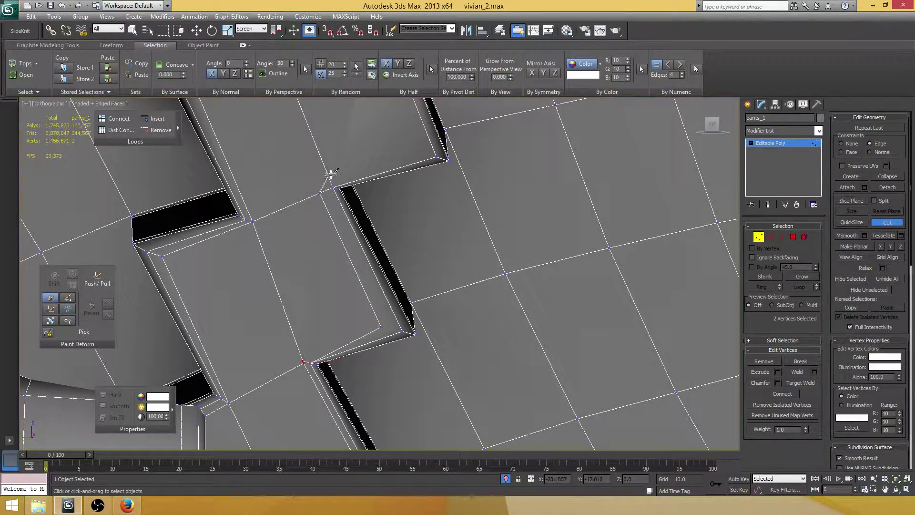
{"action": "left_click", "coordinate": [420, 149]}
{"action": "scroll", "coordinate": [373, 269], "scroll_direction": "up", "scroll_amount": 3}
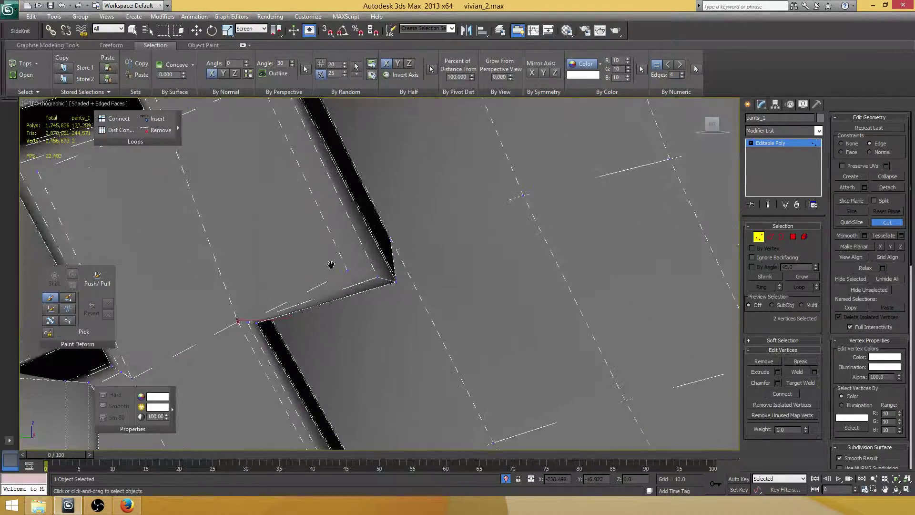
{"action": "scroll", "coordinate": [320, 269], "scroll_direction": "up", "scroll_amount": 2}
{"action": "key", "text": "w"}
- Connect the lower junction vertex, the inset corner vertex and the outer corner vertex at the block's lower right with edges
{"action": "middle_click_drag", "start_coordinate": [328, 277], "coordinate": [485, 241]}
{"action": "key", "text": "F3"}
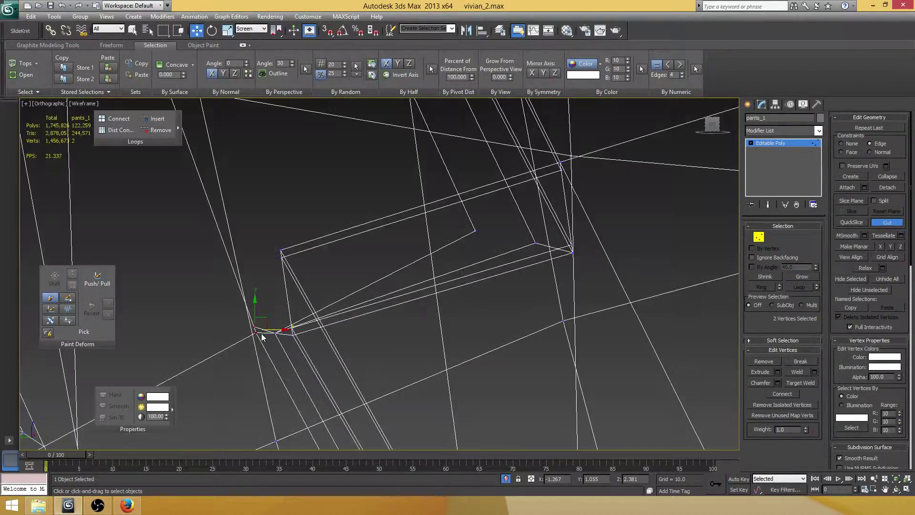
{"action": "left_click", "coordinate": [256, 327]}
{"action": "middle_click_drag", "start_coordinate": [392, 259], "coordinate": [533, 249], "text": "alt"}
{"action": "left_click", "coordinate": [470, 236], "text": "ctrl"}
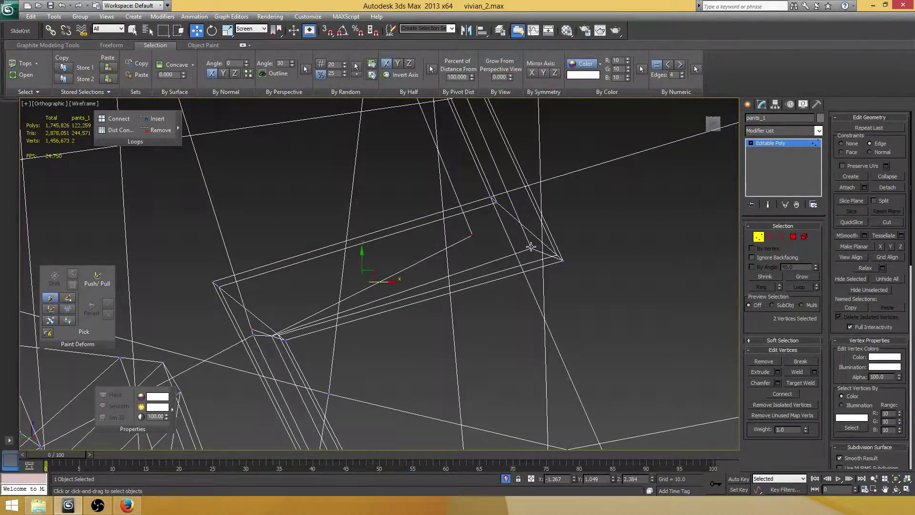
{"action": "left_click", "coordinate": [531, 247], "text": "ctrl"}
{"action": "left_click", "coordinate": [788, 393]}
- Collapse the two nearly coincident vertices at the block's lower junction into one
{"action": "middle_click_drag", "start_coordinate": [303, 275], "coordinate": [278, 294], "text": "alt"}
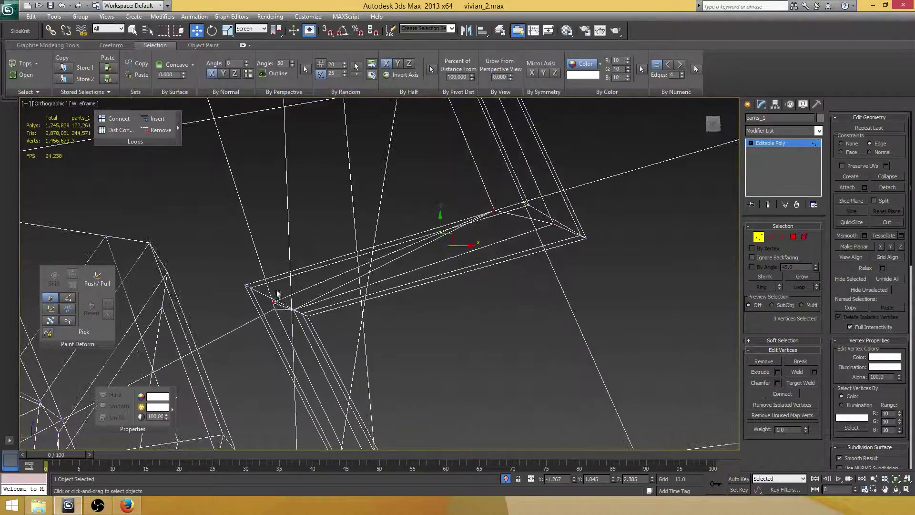
{"action": "left_click_drag", "start_coordinate": [276, 316], "coordinate": [249, 293]}
{"action": "middle_click_drag", "start_coordinate": [298, 287], "coordinate": [304, 283], "text": "alt"}
{"action": "key", "text": "F3"}
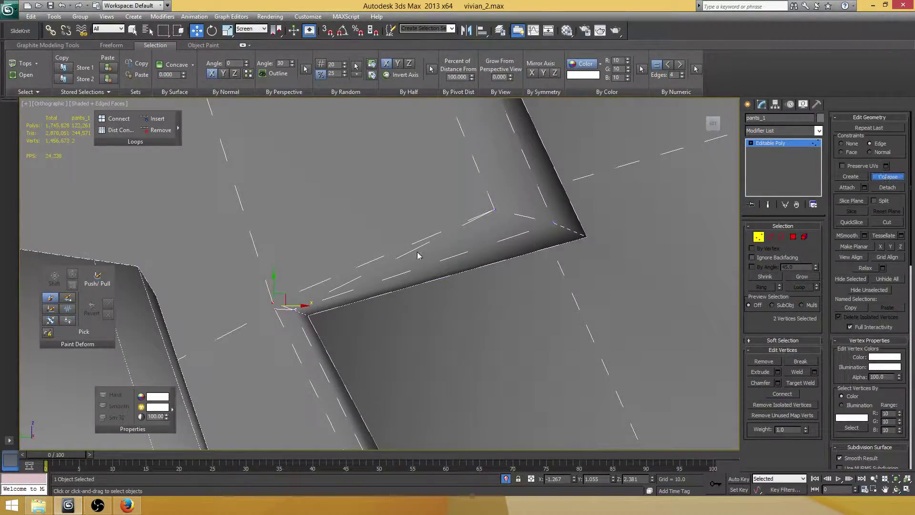
- Remove the redundant diagonal edge running to the inset corner along the block's lower side
{"action": "key", "text": "2"}
{"action": "key", "text": "F3"}
{"action": "left_click", "coordinate": [385, 262]}
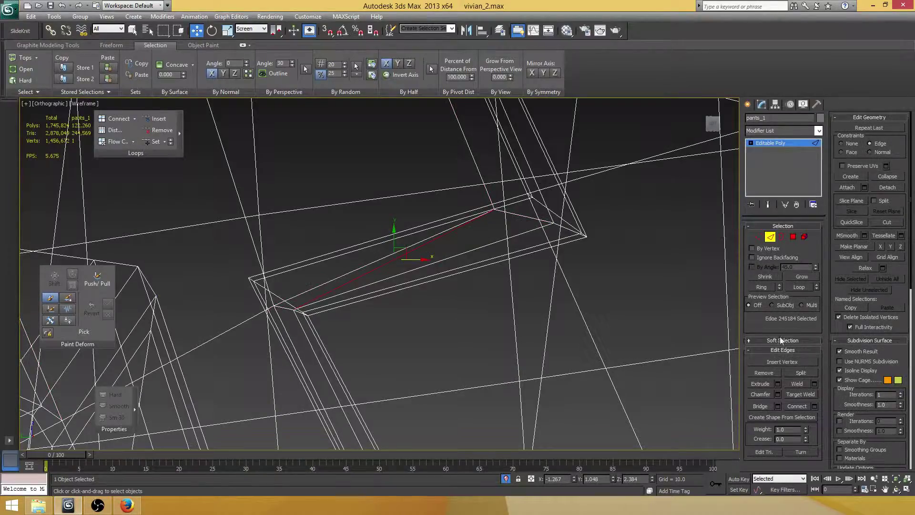
{"action": "key", "text": "BackSpace"}
- Move the block's lower-right inset corner vertex sideways, closer to the outer corner
{"action": "middle_click_drag", "start_coordinate": [511, 248], "coordinate": [480, 271]}
{"action": "key", "text": "1"}
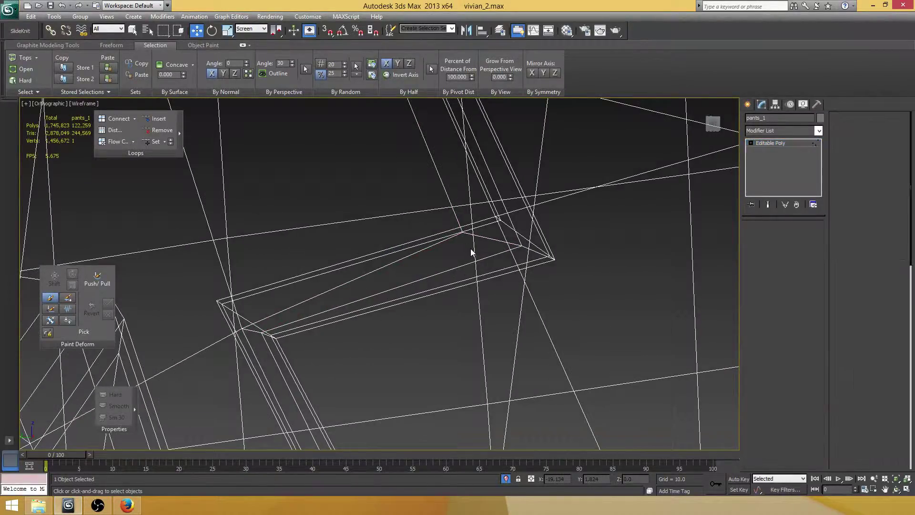
{"action": "left_click", "coordinate": [460, 233]}
{"action": "key", "text": "F3"}
{"action": "scroll", "coordinate": [486, 259], "scroll_direction": "down", "scroll_amount": 2}
{"action": "key", "text": "1"}
{"action": "scroll", "coordinate": [488, 263], "scroll_direction": "down", "scroll_amount": 2}
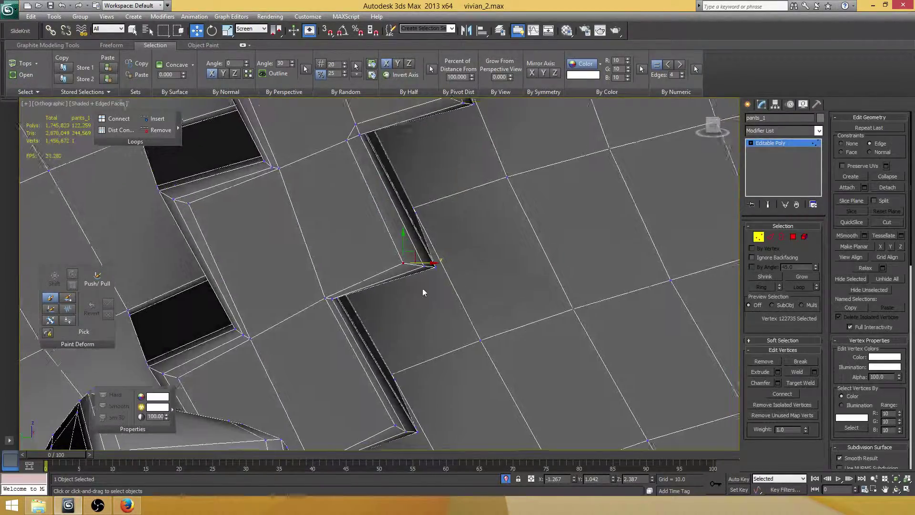
{"action": "scroll", "coordinate": [422, 288], "scroll_direction": "up", "scroll_amount": 1}
{"action": "left_click_drag", "start_coordinate": [439, 258], "coordinate": [447, 258]}
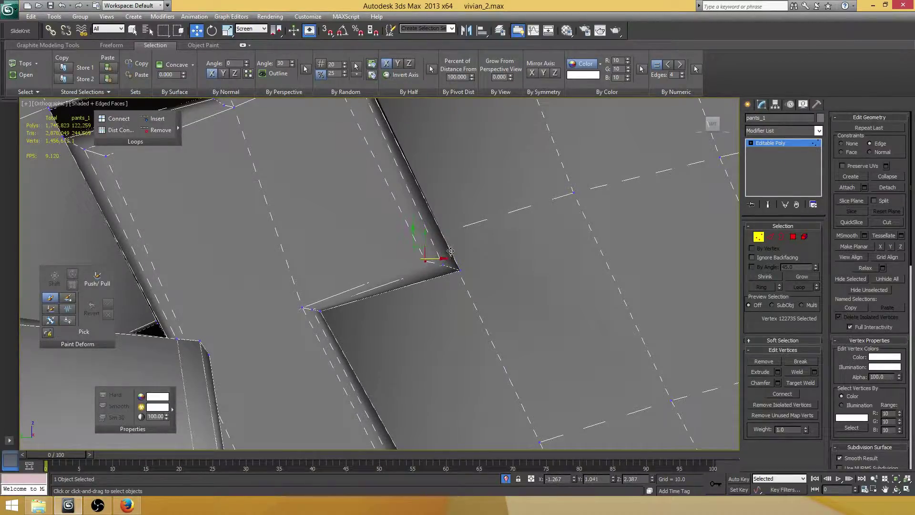
- Collapse the two close vertices where the inset cuts meet at the right end of the block's upper cross edge
{"action": "scroll", "coordinate": [428, 230], "scroll_direction": "down", "scroll_amount": 3}
{"action": "middle_click_drag", "start_coordinate": [391, 178], "coordinate": [379, 251]}
{"action": "scroll", "coordinate": [378, 251], "scroll_direction": "up", "scroll_amount": 2}
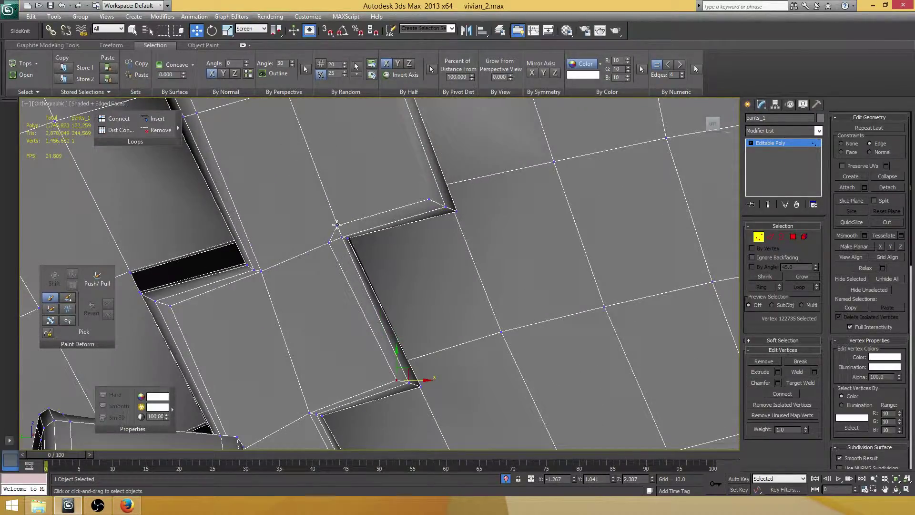
{"action": "left_click", "coordinate": [337, 225]}
{"action": "left_click", "coordinate": [329, 243], "text": "ctrl"}
{"action": "left_click", "coordinate": [878, 178]}
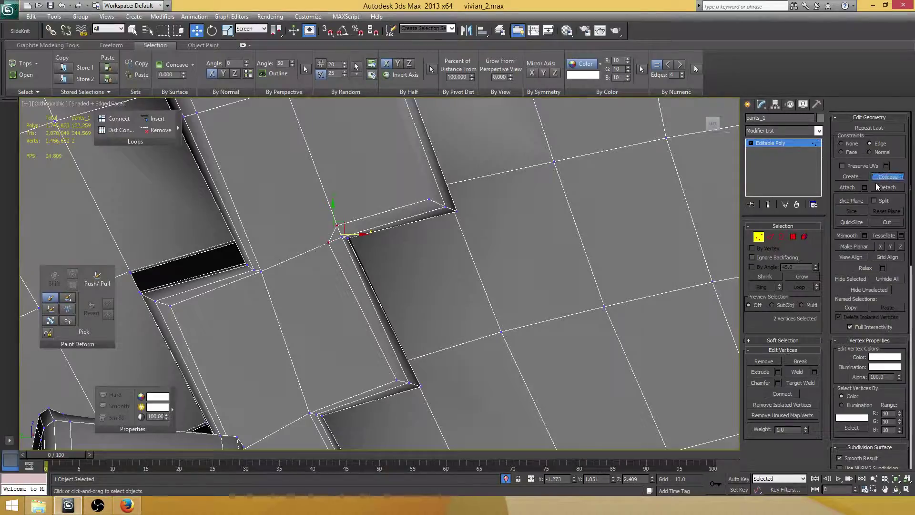
- Connect the inset corner vertex of the block above to the support vertex on that block's upper cross edge
{"action": "middle_click_drag", "start_coordinate": [419, 201], "coordinate": [384, 306]}
{"action": "scroll", "coordinate": [374, 289], "scroll_direction": "down", "scroll_amount": 2}
{"action": "scroll", "coordinate": [363, 263], "scroll_direction": "up", "scroll_amount": 2}
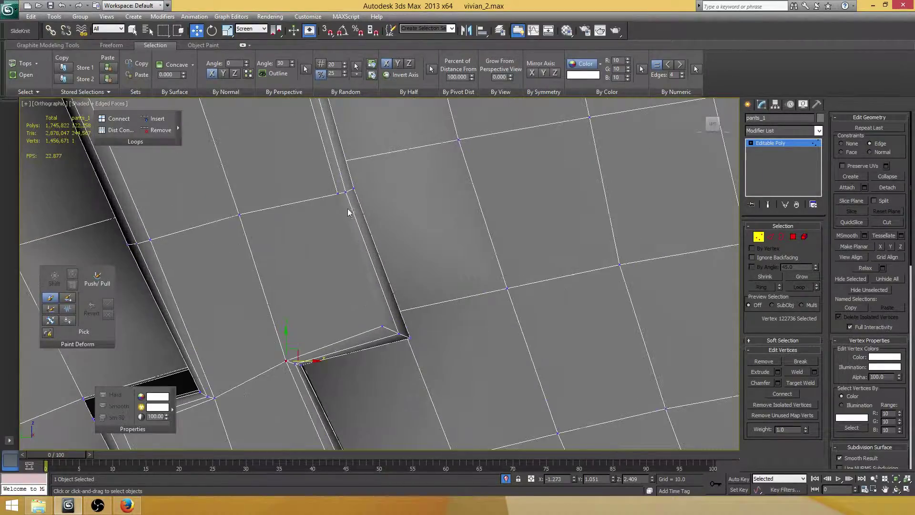
{"action": "left_click", "coordinate": [338, 193]}
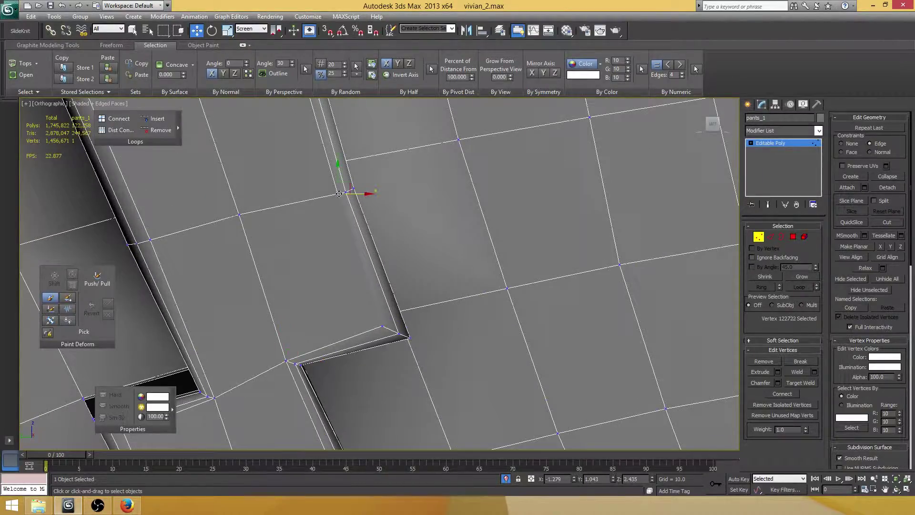
{"action": "left_click", "coordinate": [382, 327], "text": "ctrl"}
{"action": "left_click", "coordinate": [782, 394]}
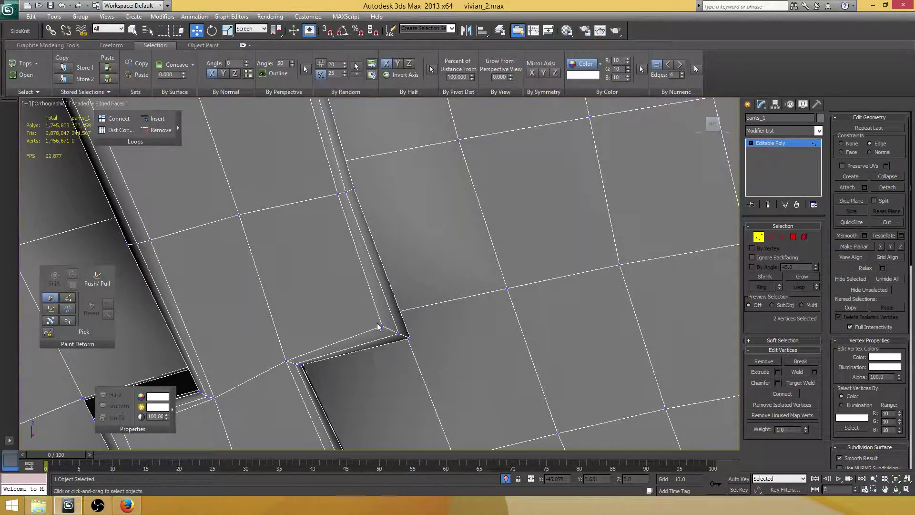
- Move the inset corner vertex of the block above sideways toward its outer corner
{"action": "left_click", "coordinate": [383, 327]}
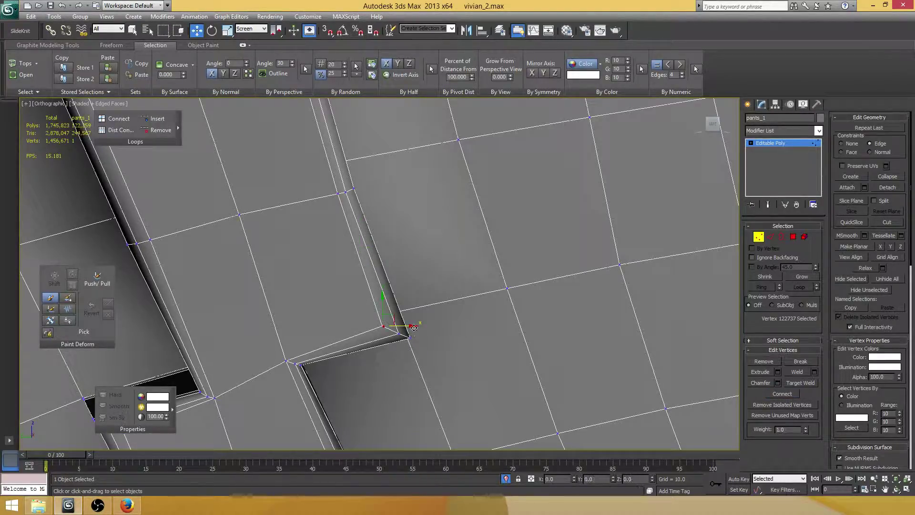